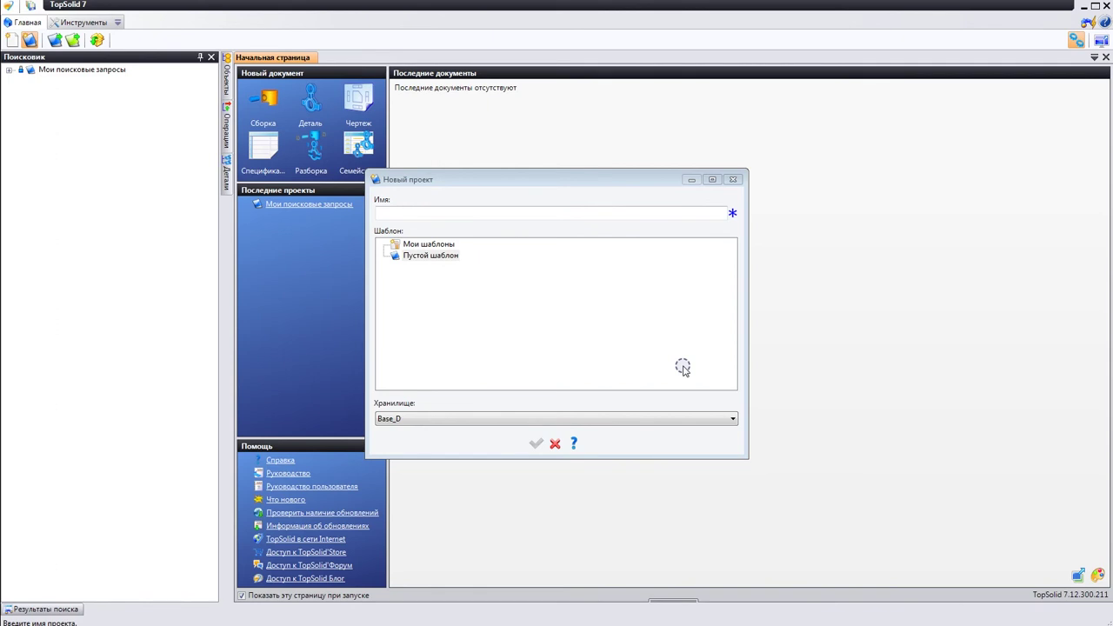
- Shift the New Project window right, then close it with no project created
left_click_drag(511, 178, 557, 186)
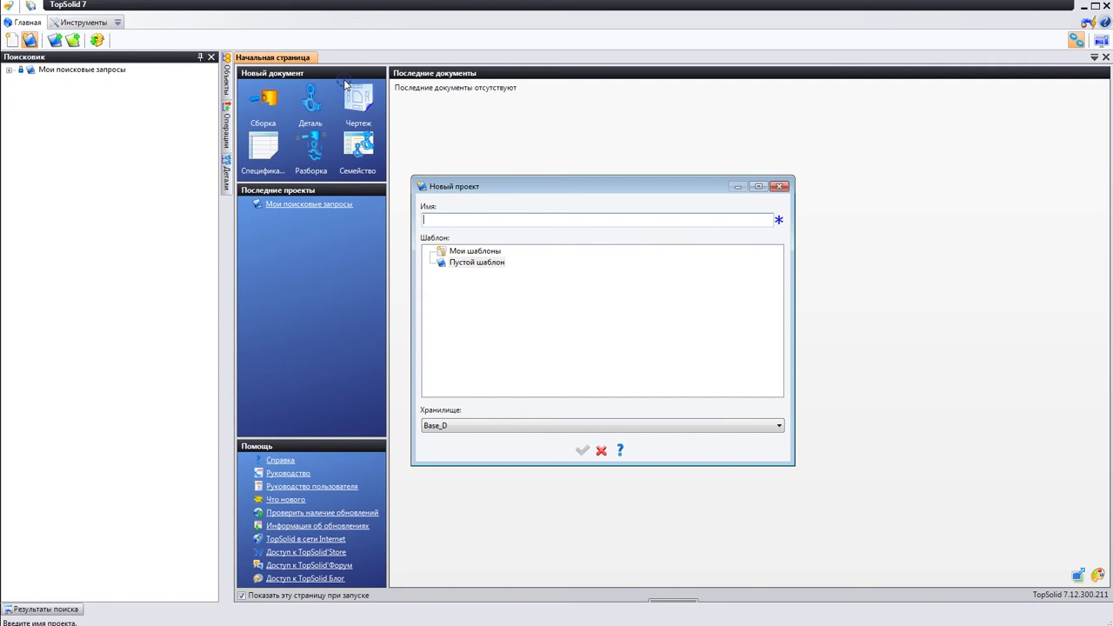
left_click(567, 213)
left_click_drag(521, 185, 546, 185)
left_click(803, 186)
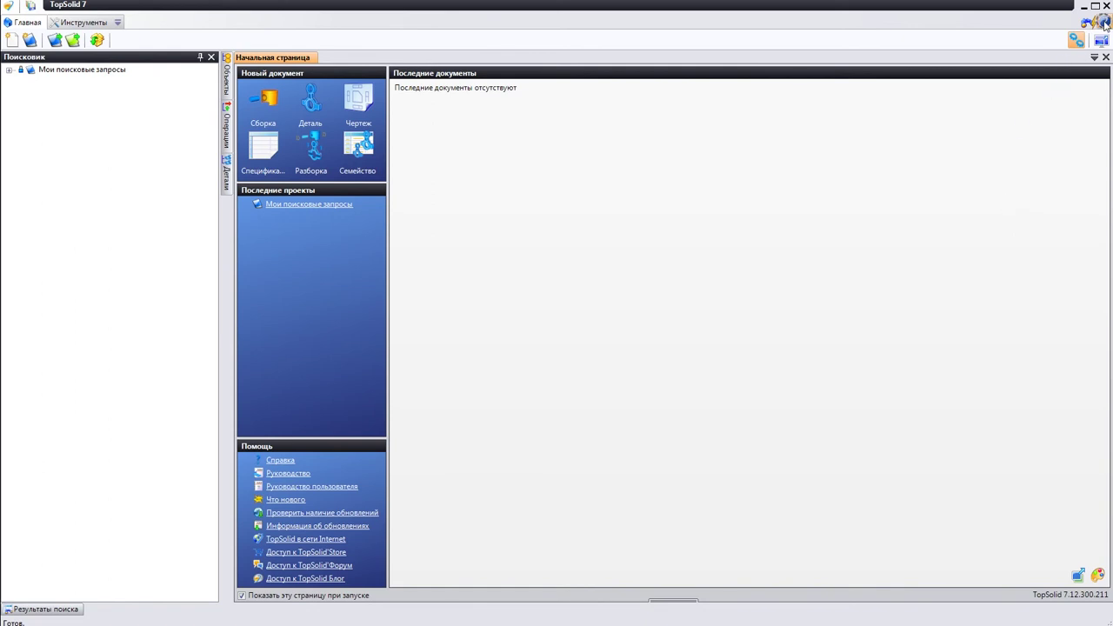
- In the About TopSolid window, change Current language from Russian to English and confirm
left_click(1105, 24)
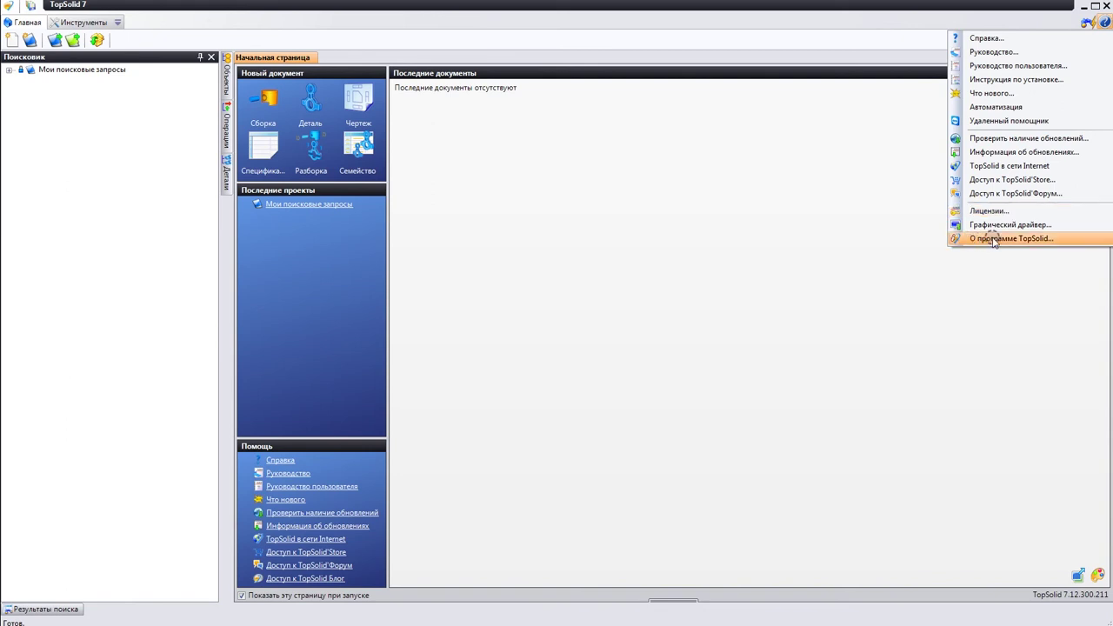
left_click(998, 241)
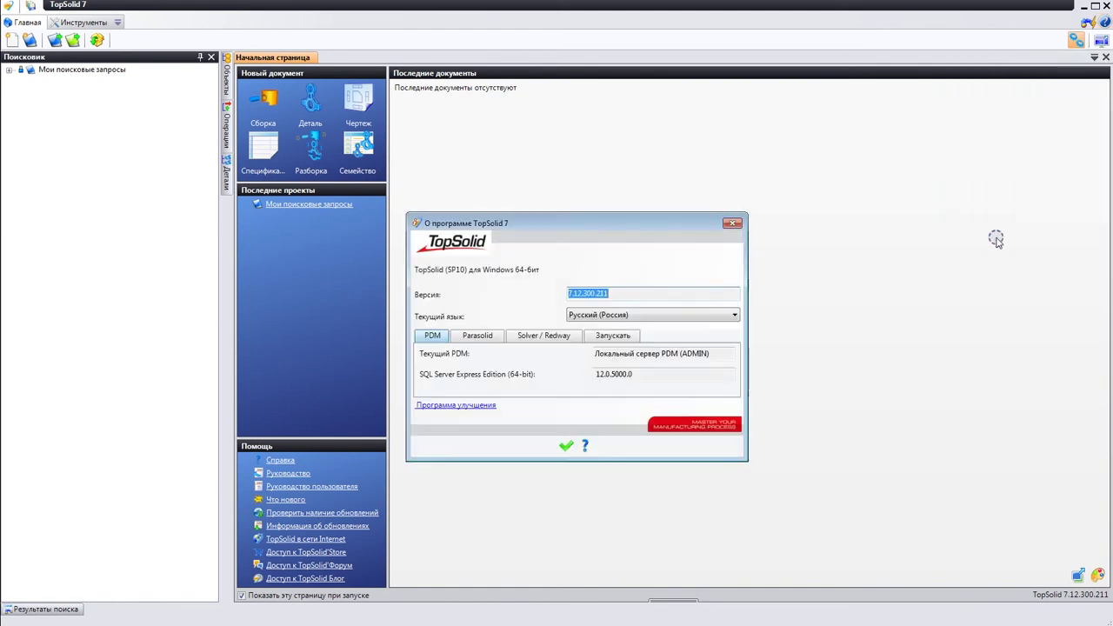
left_click_drag(594, 233, 610, 225)
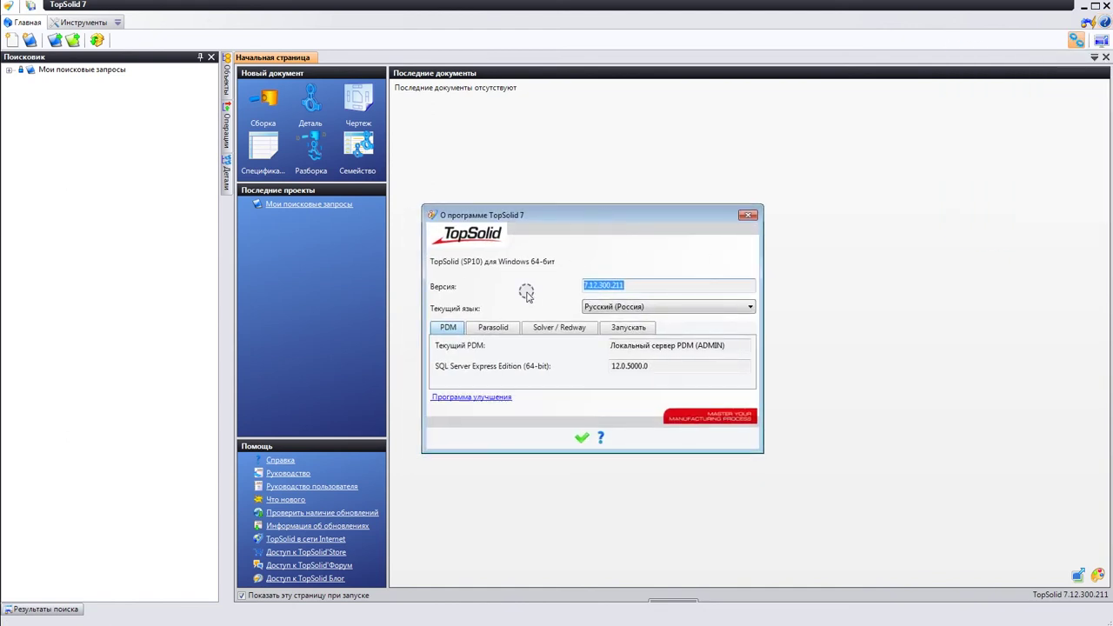
left_click(637, 308)
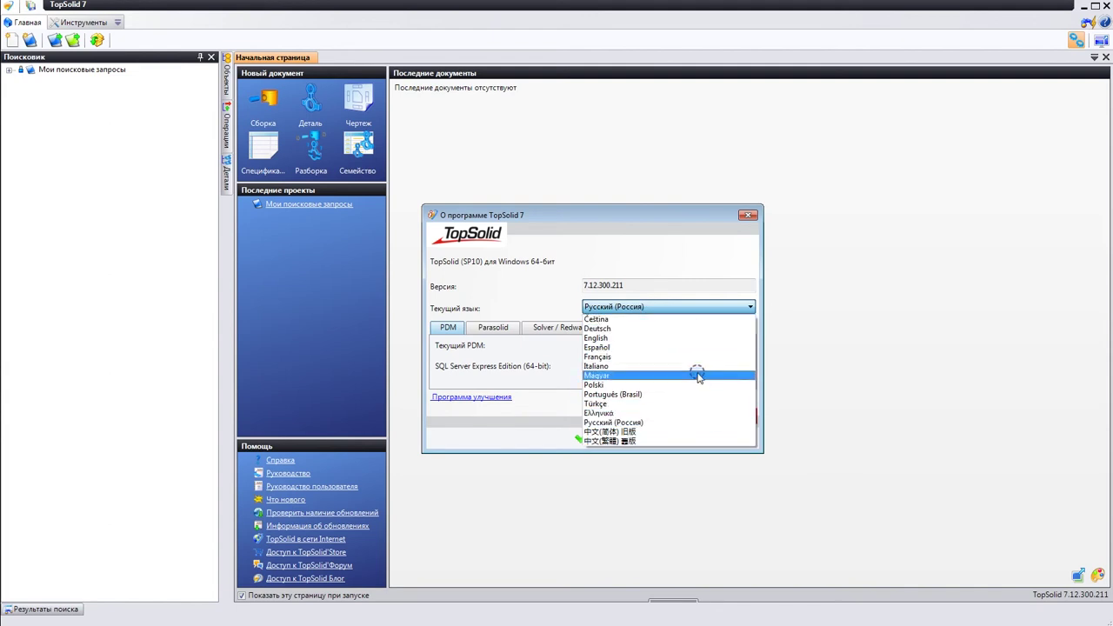
left_click(685, 339)
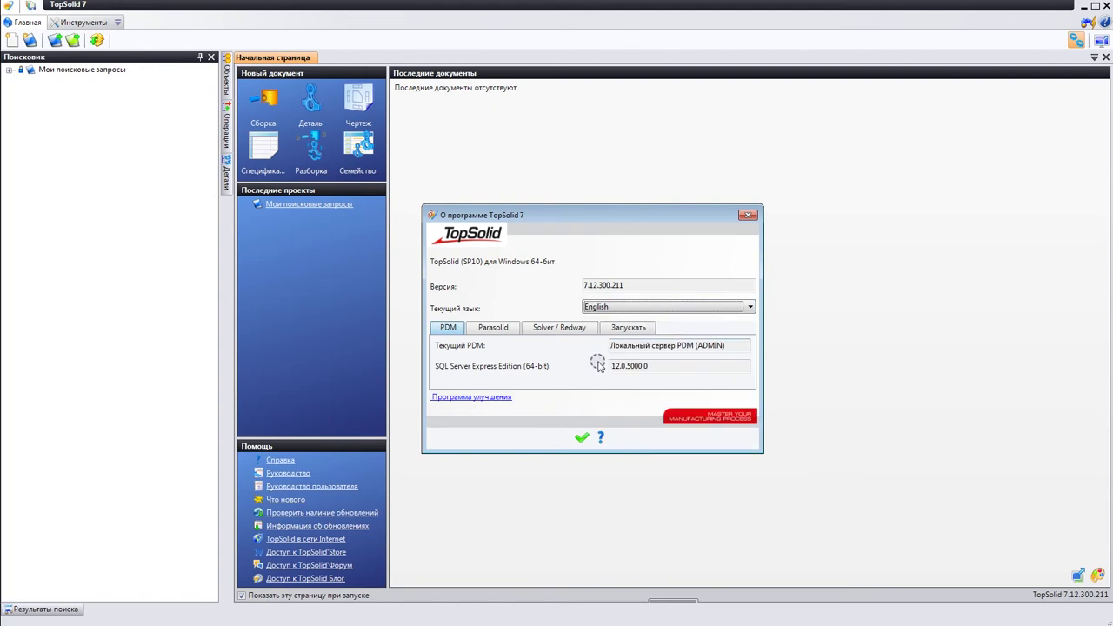
left_click(581, 439)
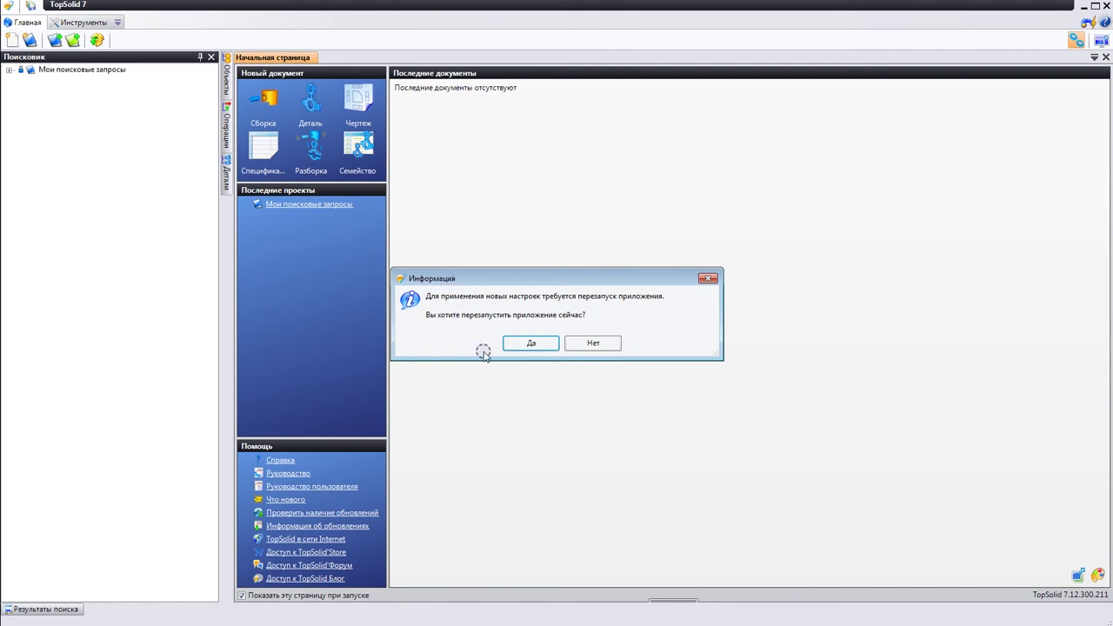
- Accept the prompt to restart TopSolid now, so it reopens in English
left_click(518, 344)
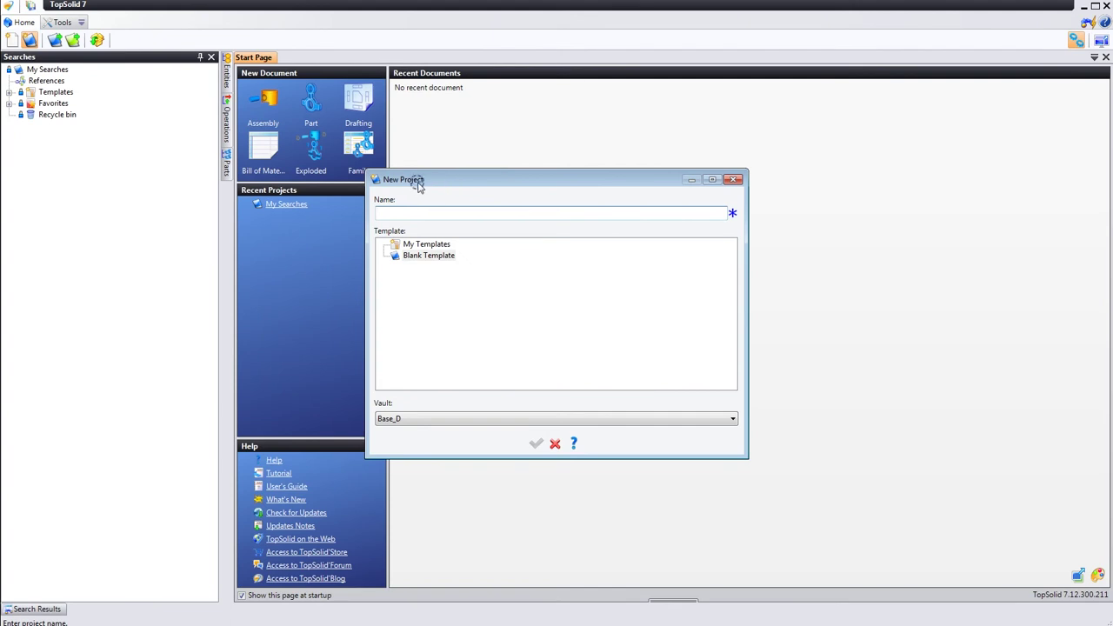
- Move the English New Project window aside and dismiss it without creating a project
left_click_drag(464, 181, 503, 196)
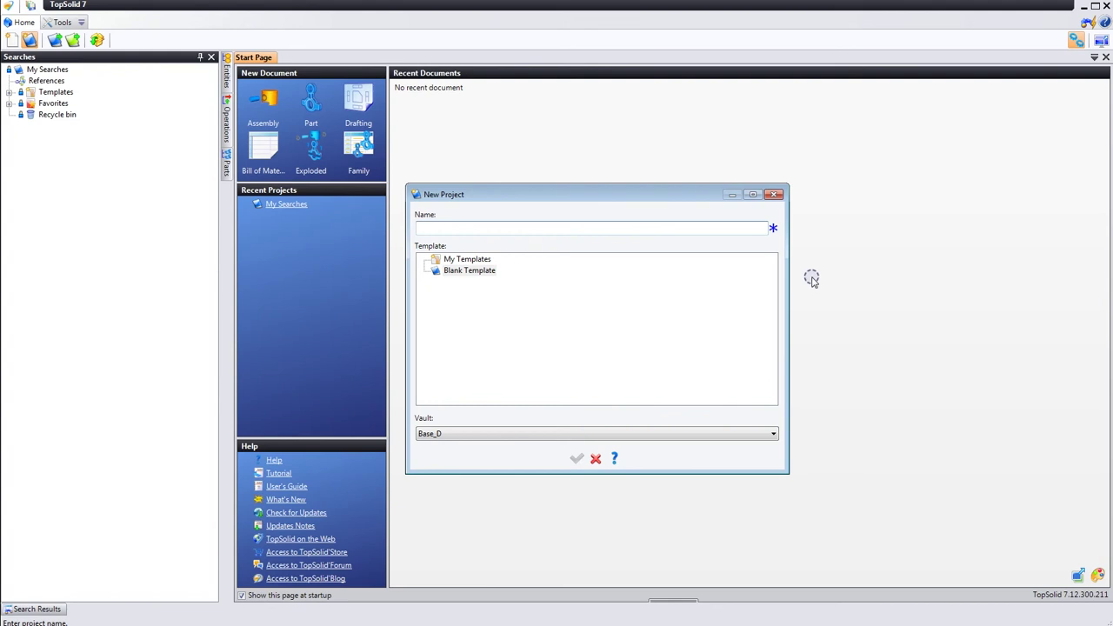
left_click_drag(570, 195, 578, 190)
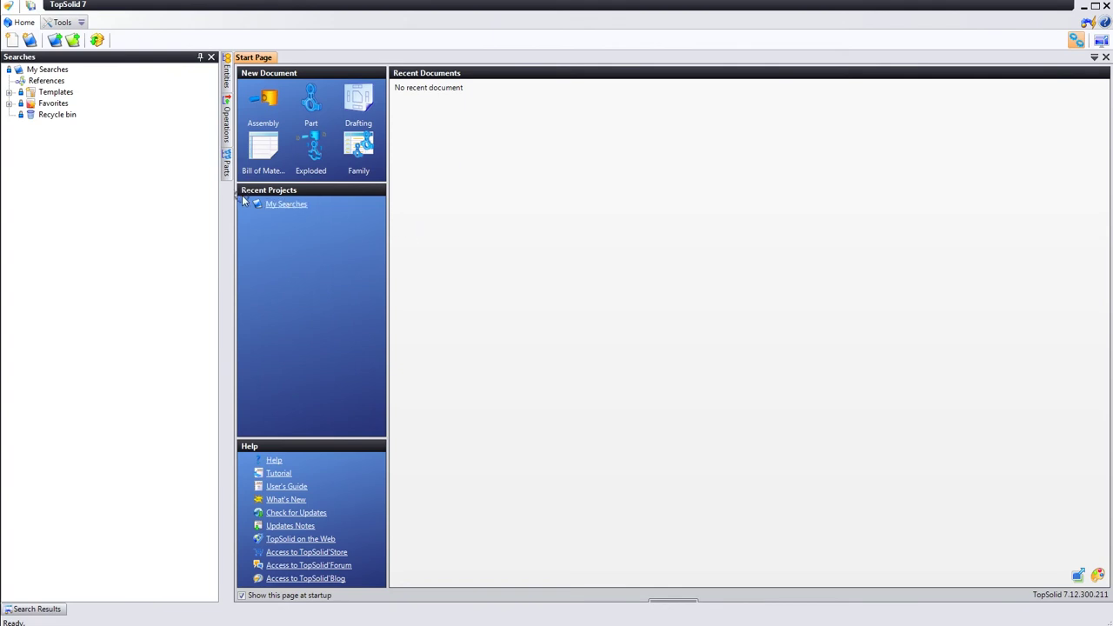
- Try the White and other Start Page themes, return to dark blue, and disable 'Show this page at startup'
left_click(386, 206)
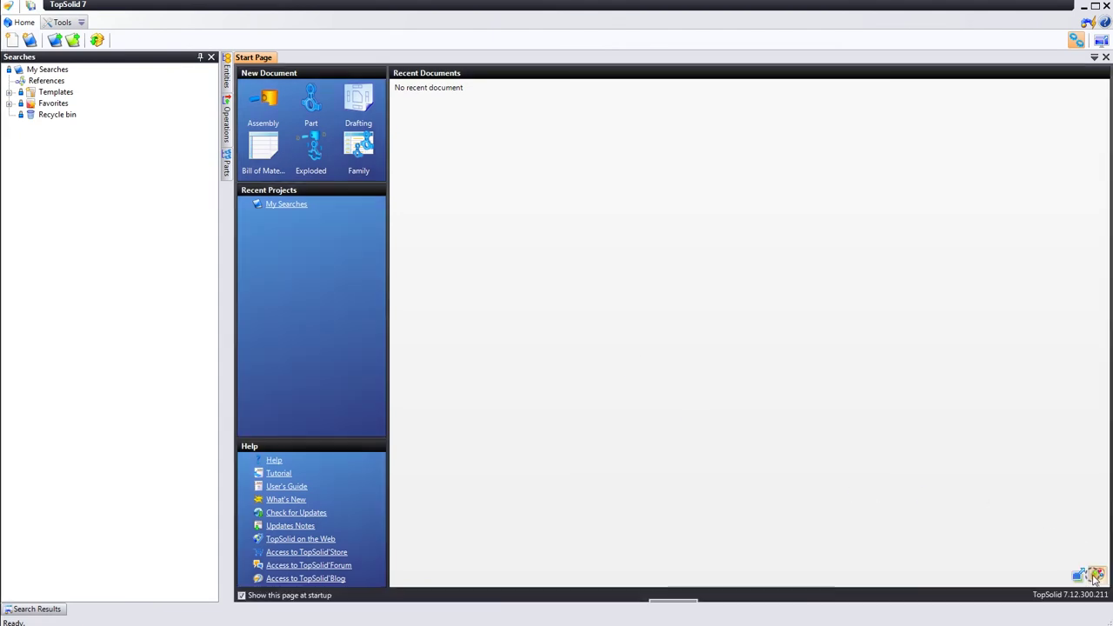
left_click(1097, 578)
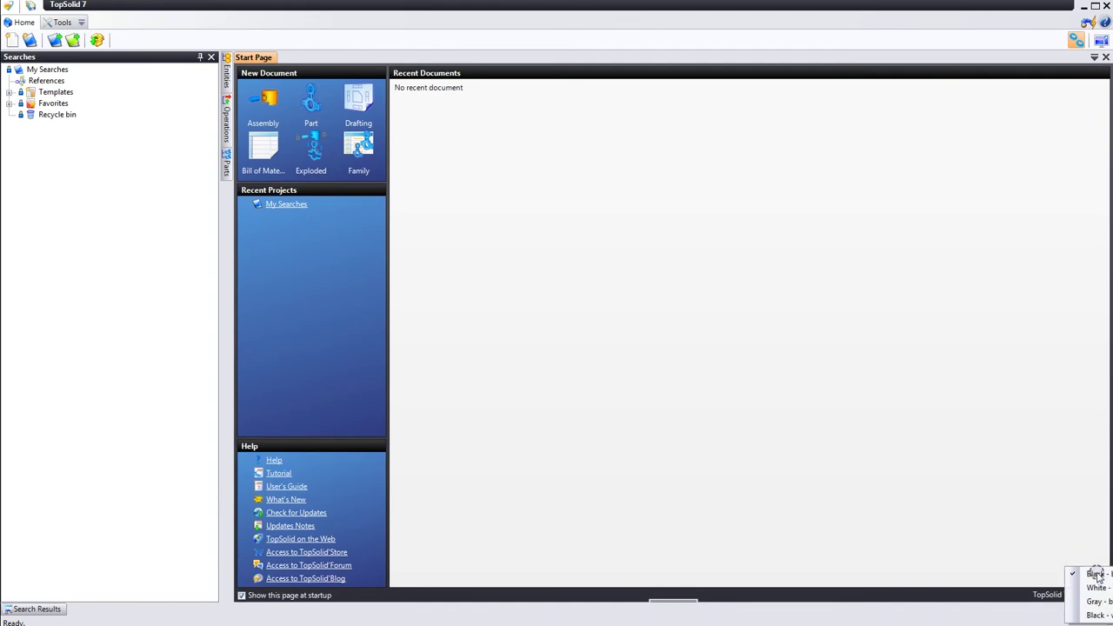
left_click(1098, 588)
left_click(1097, 578)
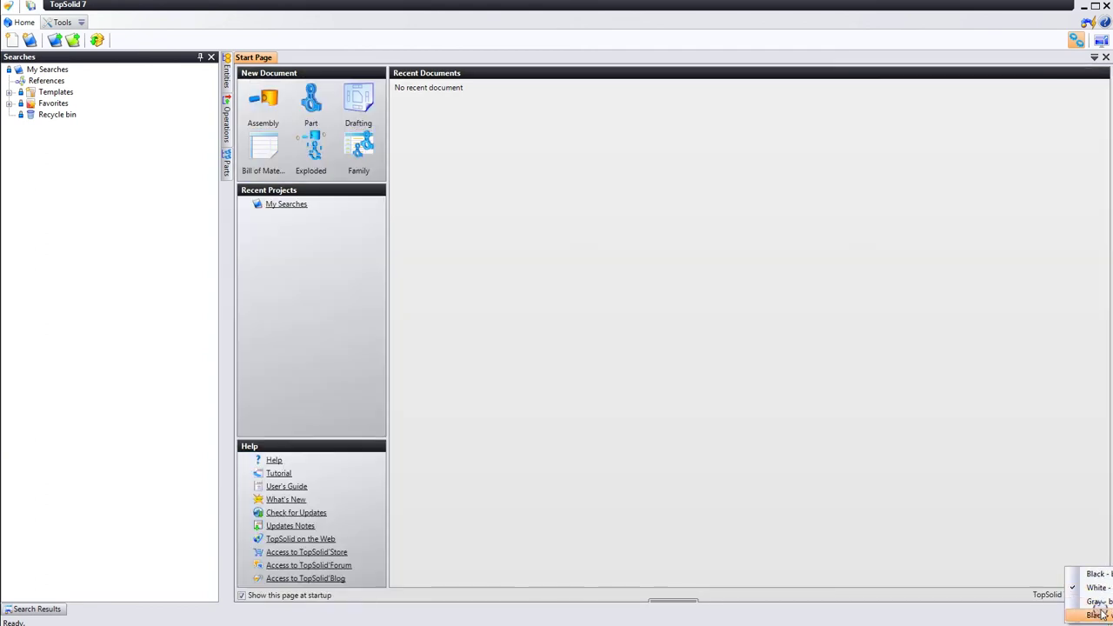
left_click(1099, 614)
left_click(1098, 576)
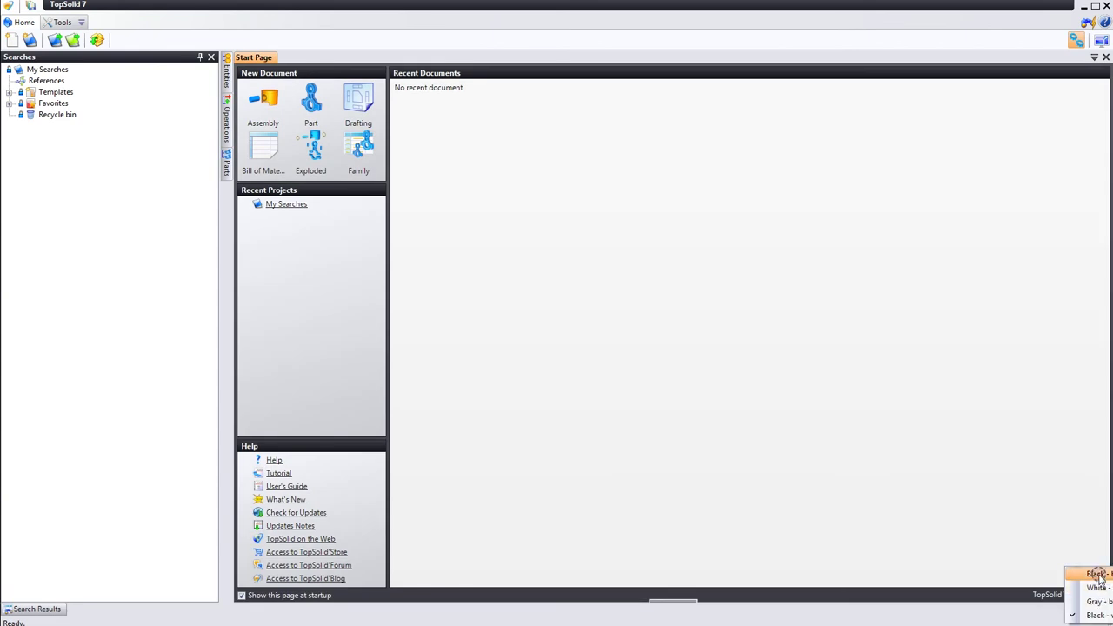
left_click(1099, 602)
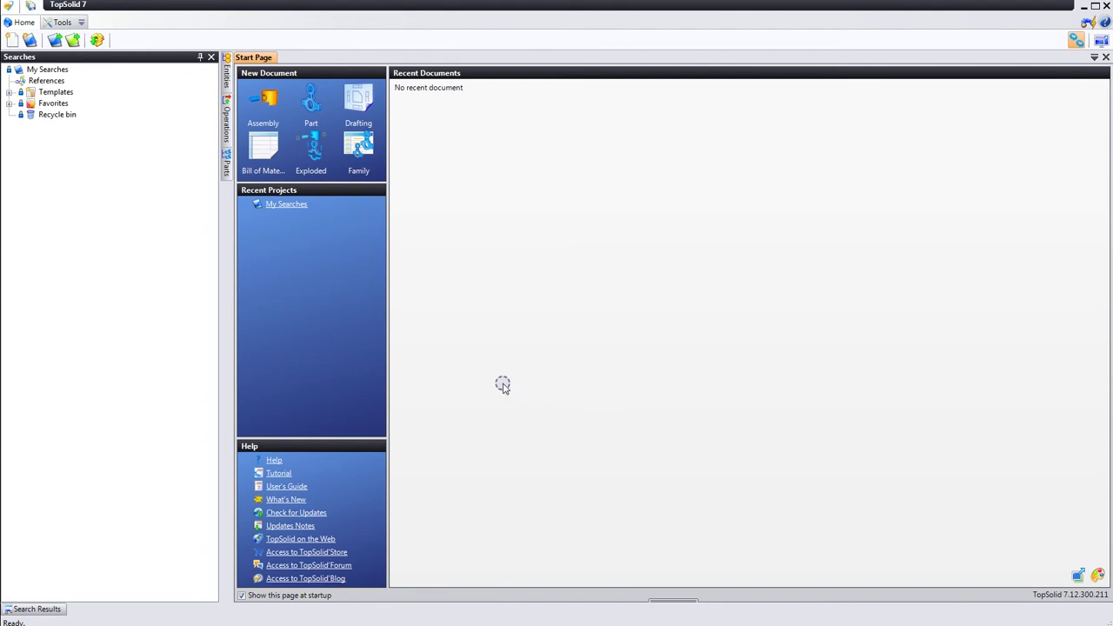
left_click(242, 595)
- Close the Start Page tab, leaving no documents open
left_click(1106, 58)
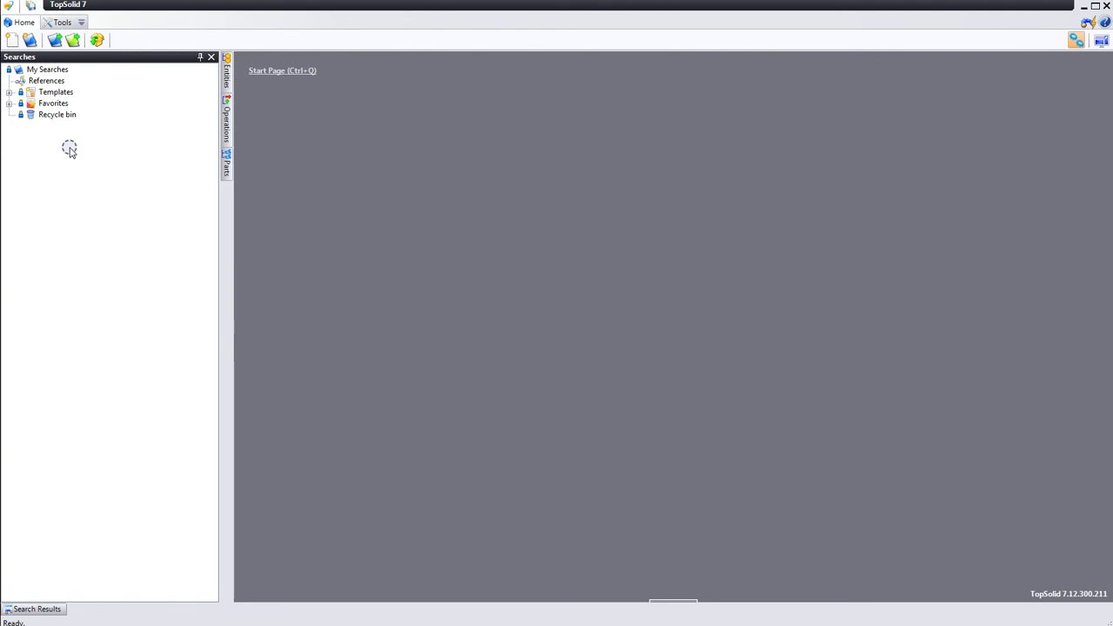
- Close the Searches panel, then the Parts, Operations and Entities side panels one by one
left_click(211, 57)
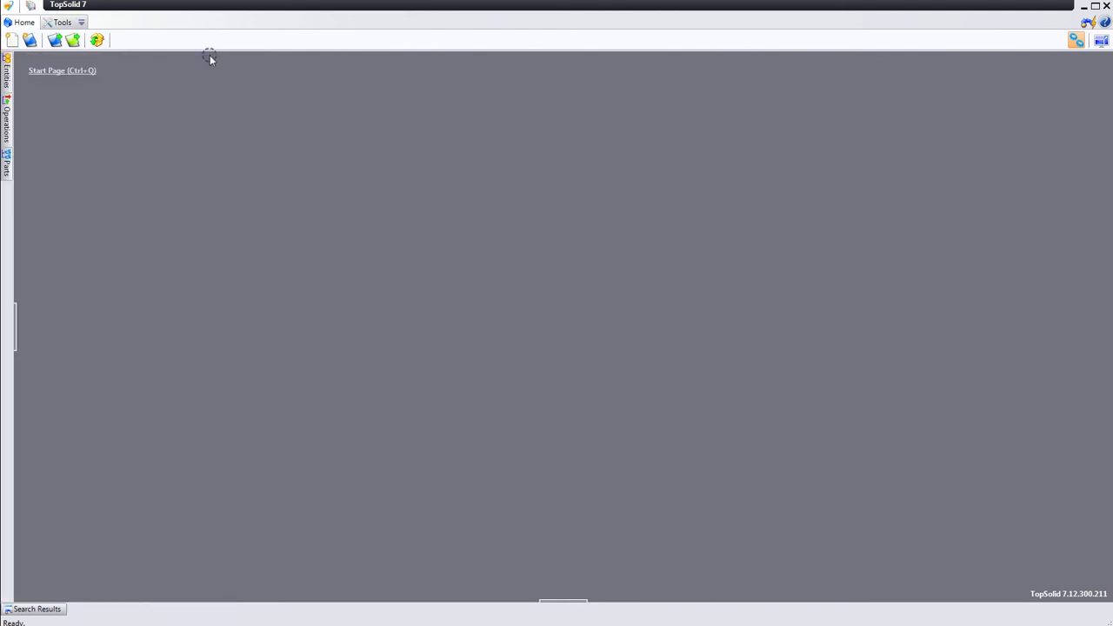
left_click(6, 71)
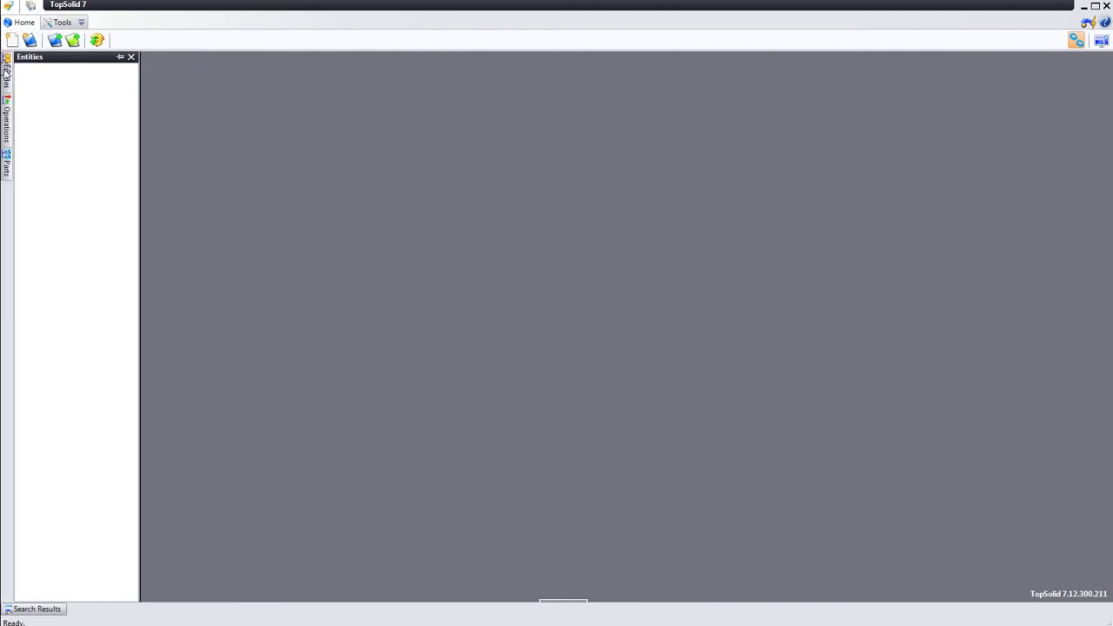
left_click(6, 121)
left_click(6, 165)
left_click(130, 56)
left_click(131, 56)
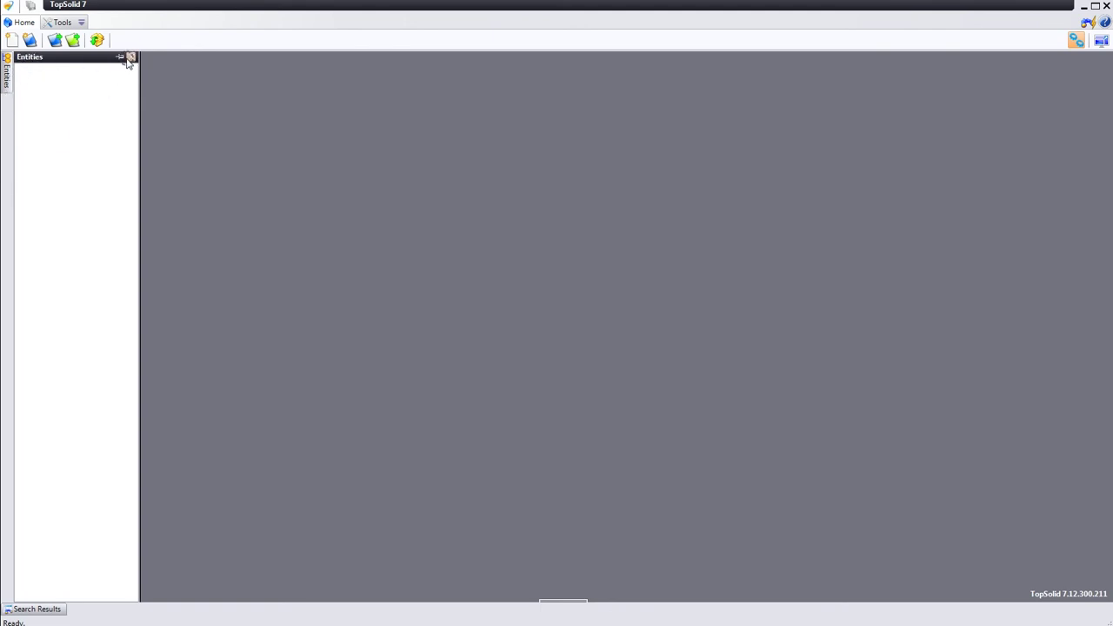
left_click(129, 56)
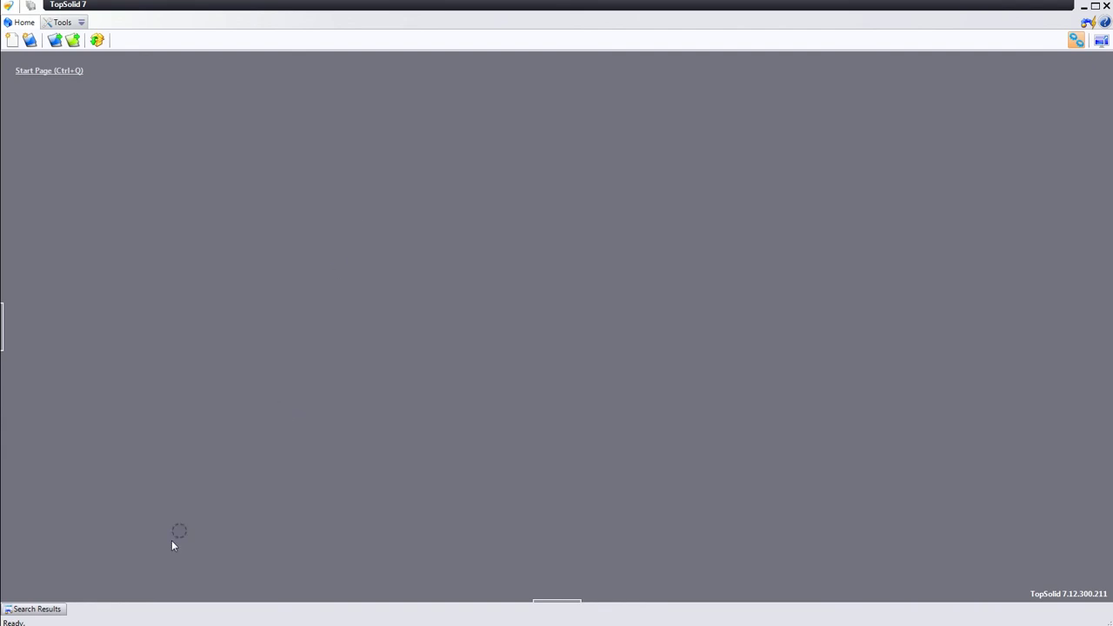
- Slide out the auto-hidden Search Results panel at the bottom and close it
left_click(26, 609)
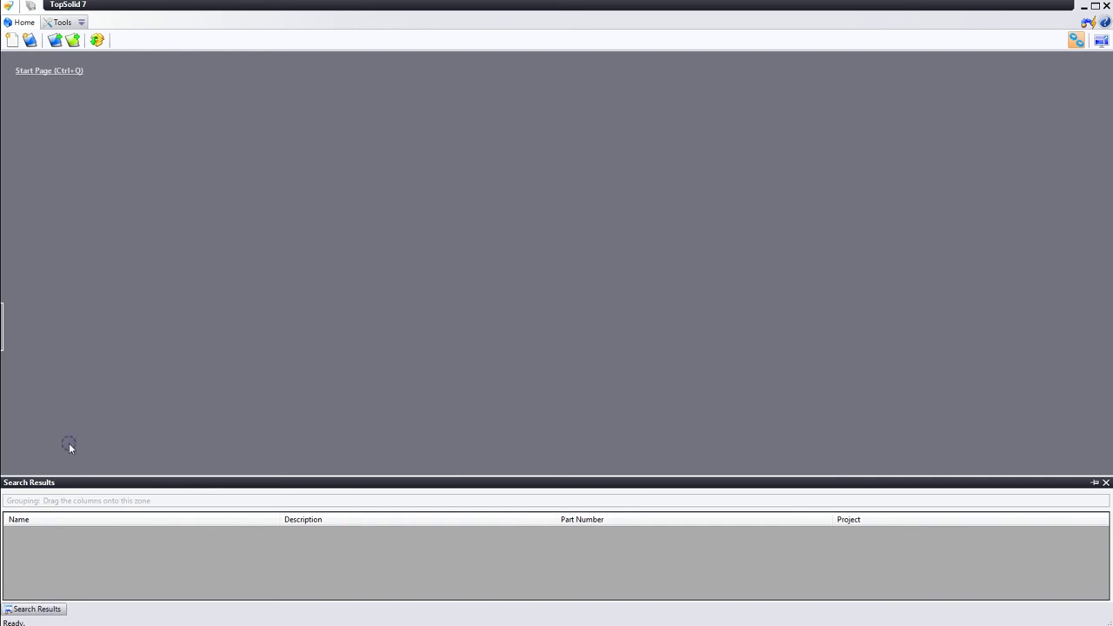
left_click(29, 611)
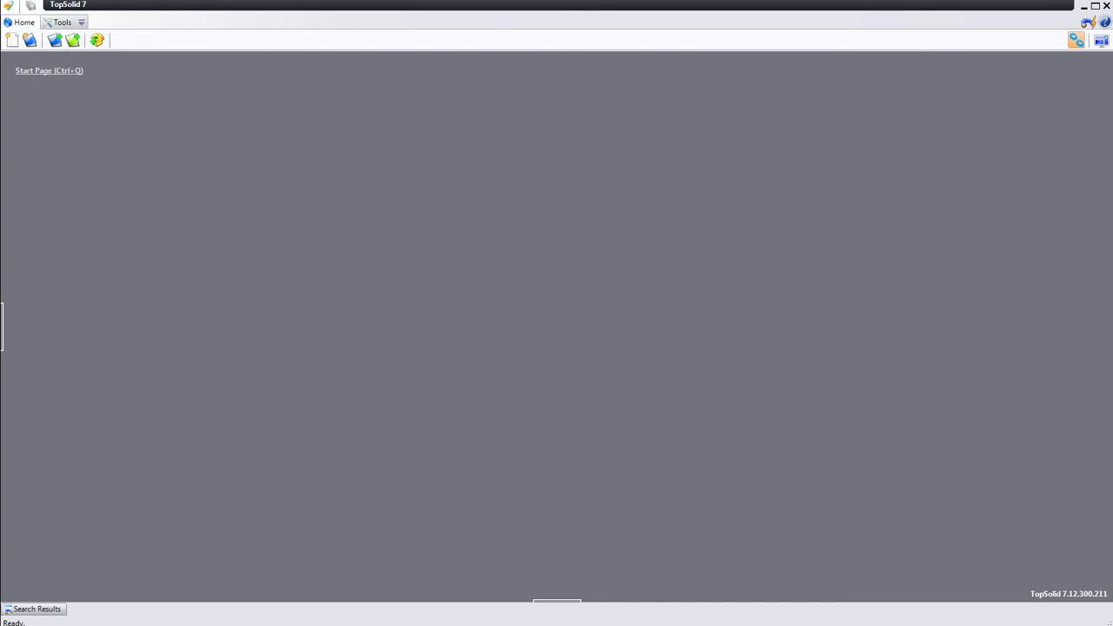
left_click(36, 609)
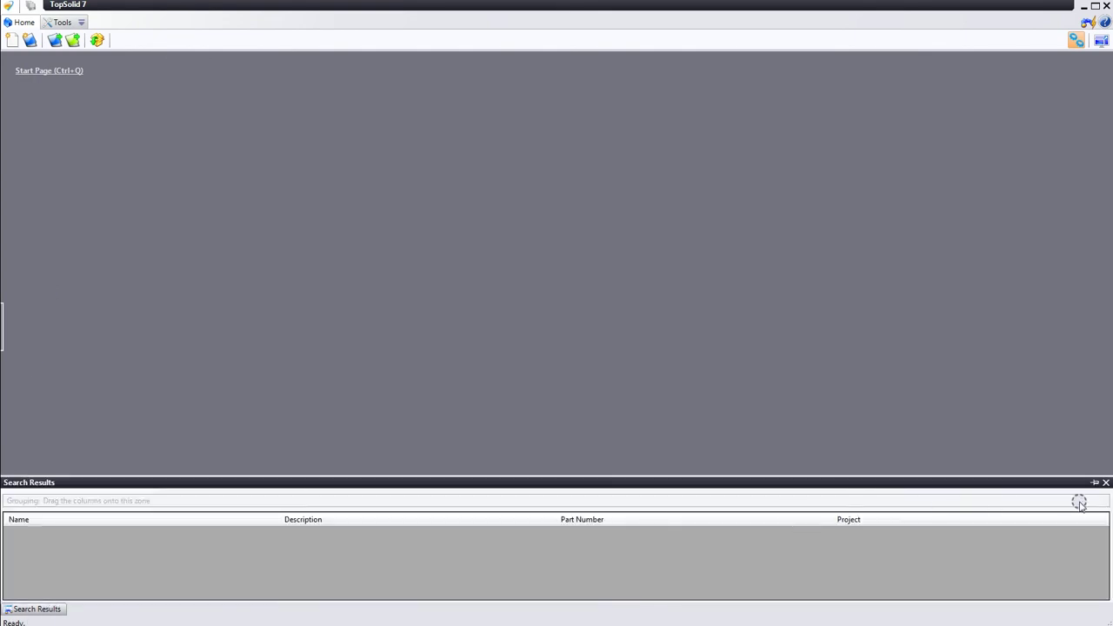
left_click(1106, 482)
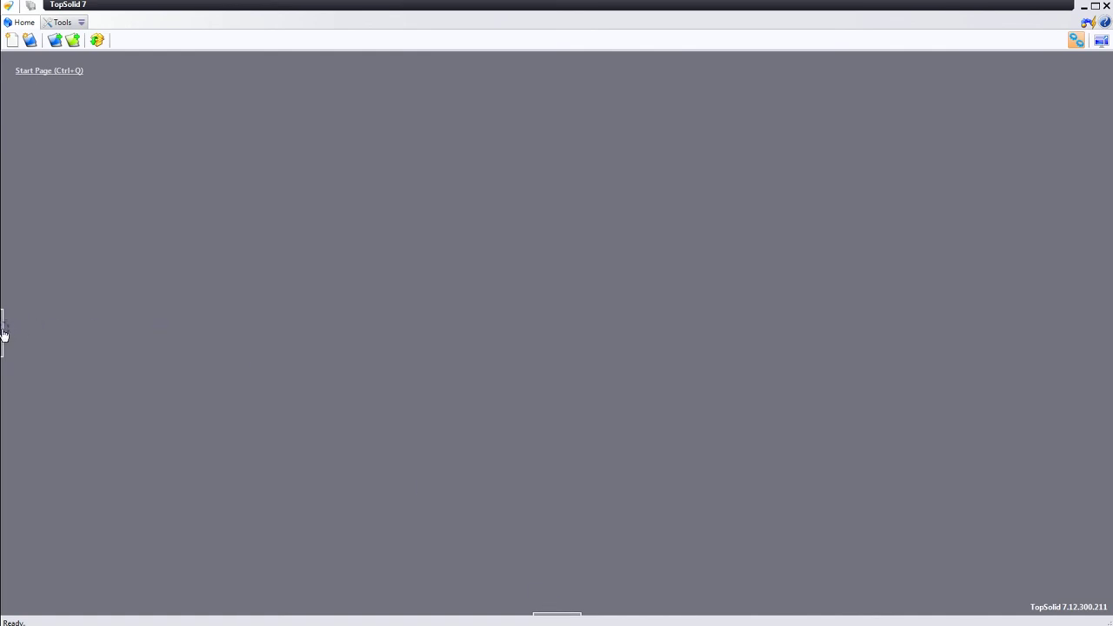
left_click(555, 617)
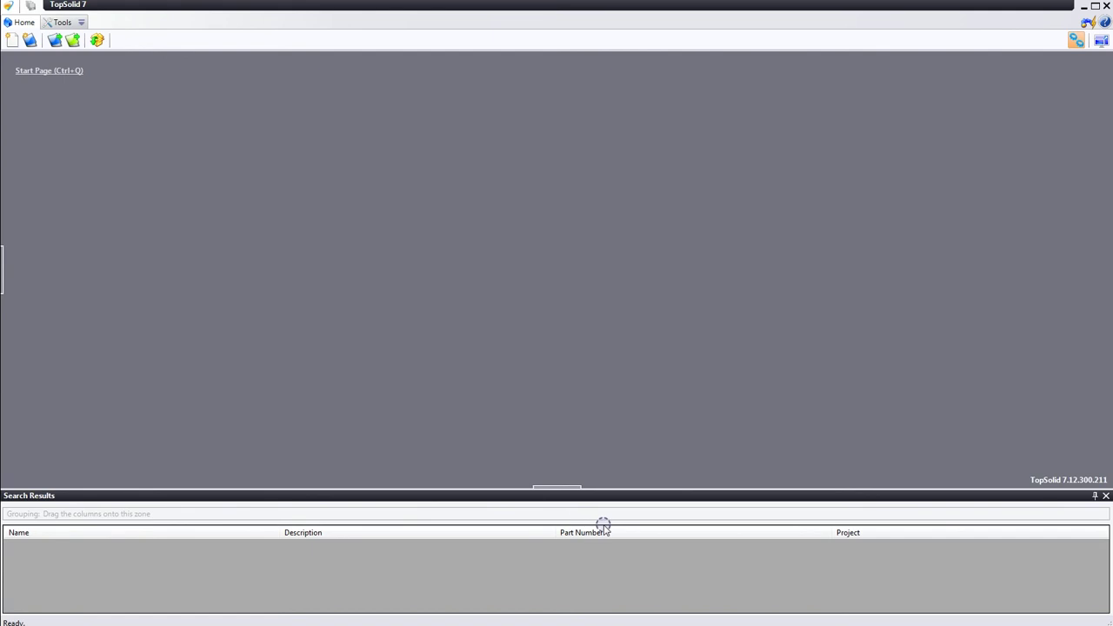
left_click(563, 489)
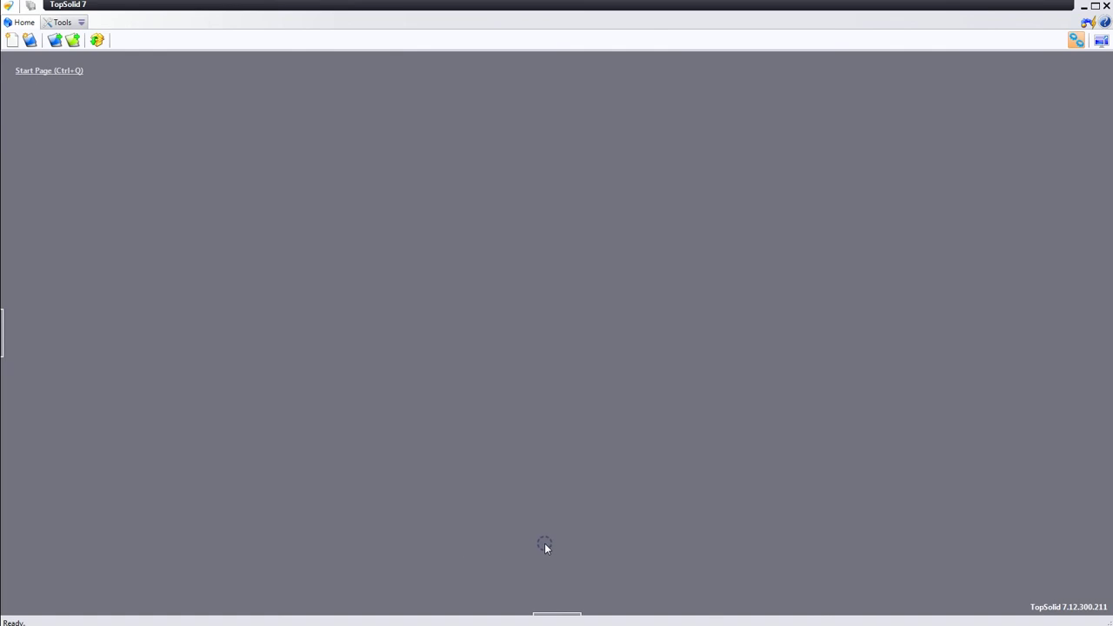
left_click(556, 617)
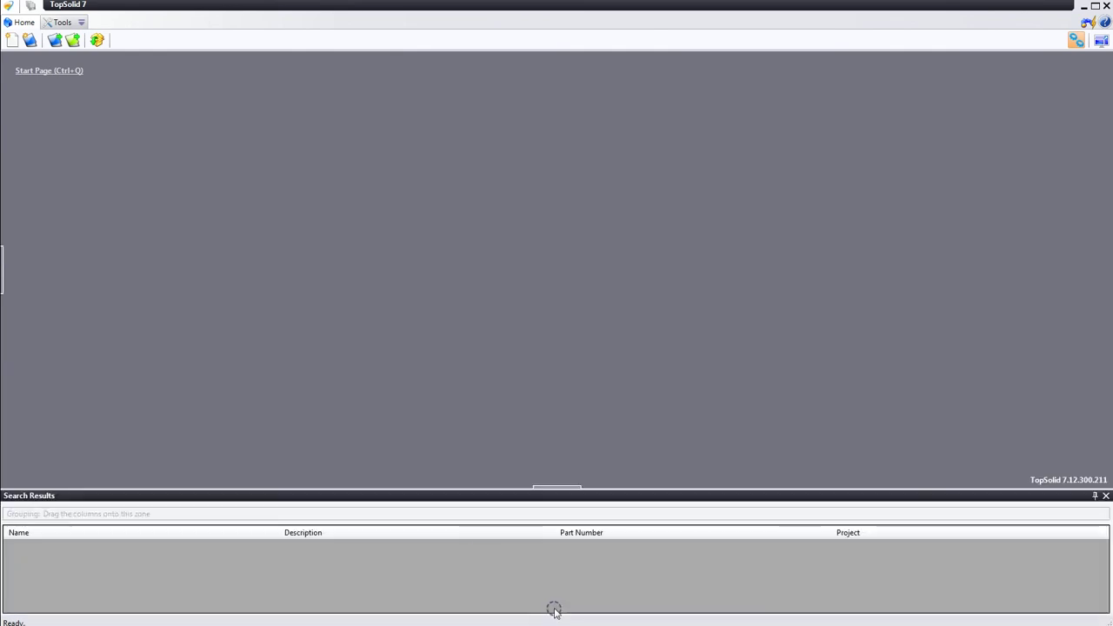
left_click(547, 488)
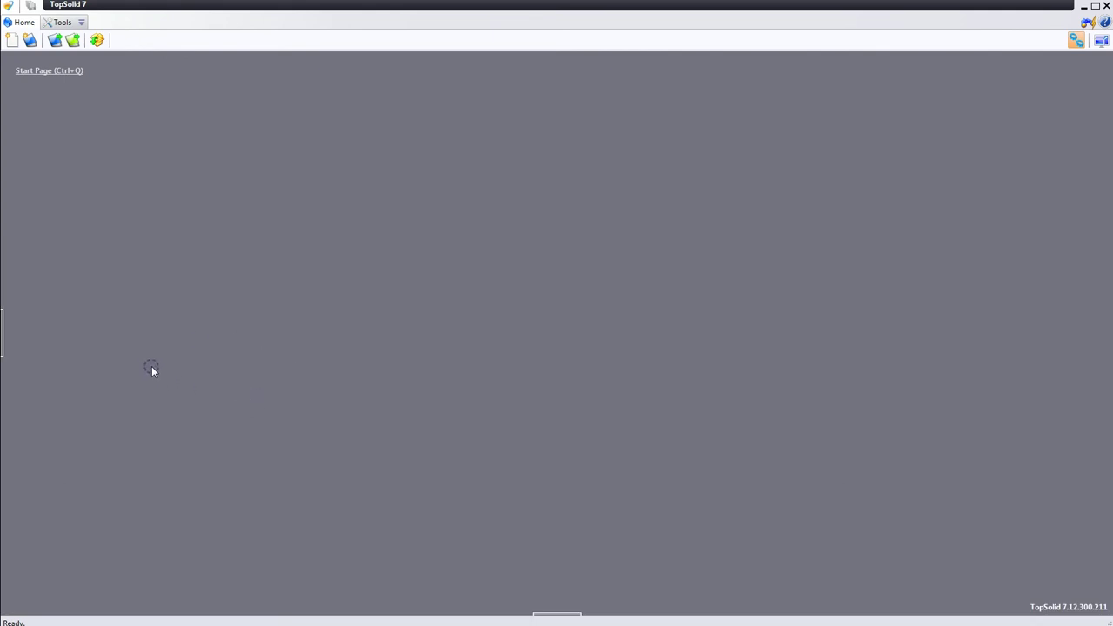
left_click(4, 333)
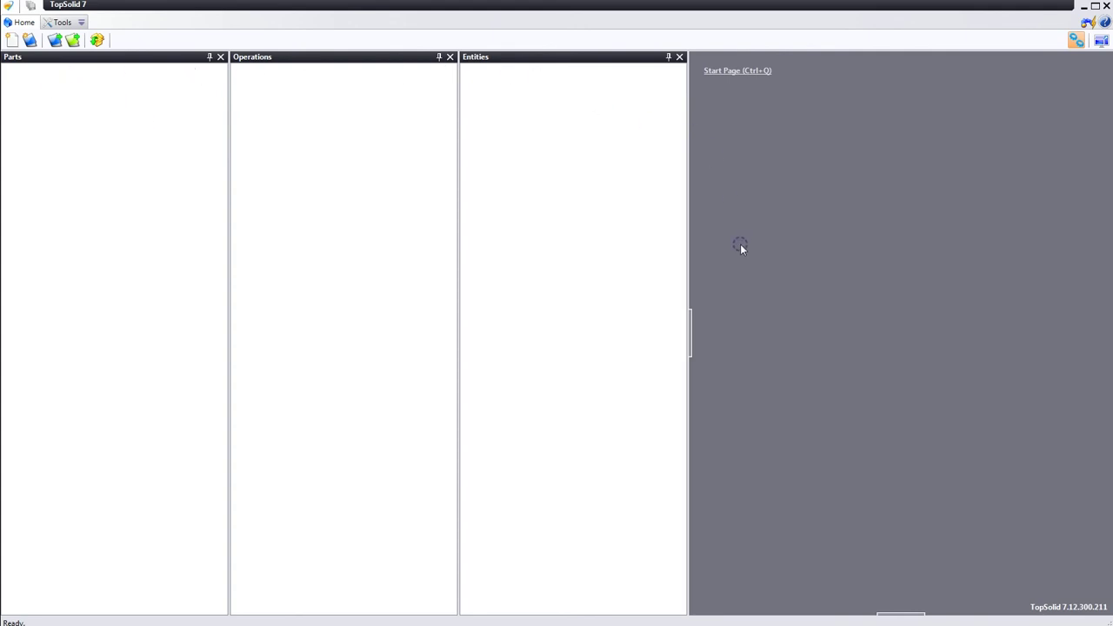
left_click(691, 319)
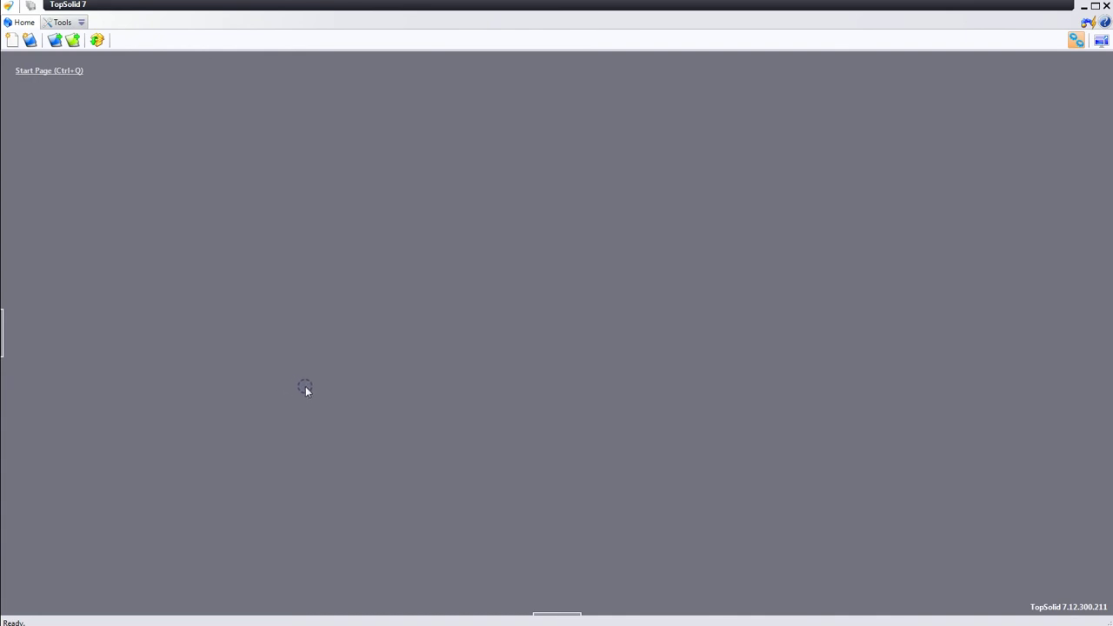
- Show the Entities panel from the application menu's View options and collapse it against the left edge
left_click(10, 6)
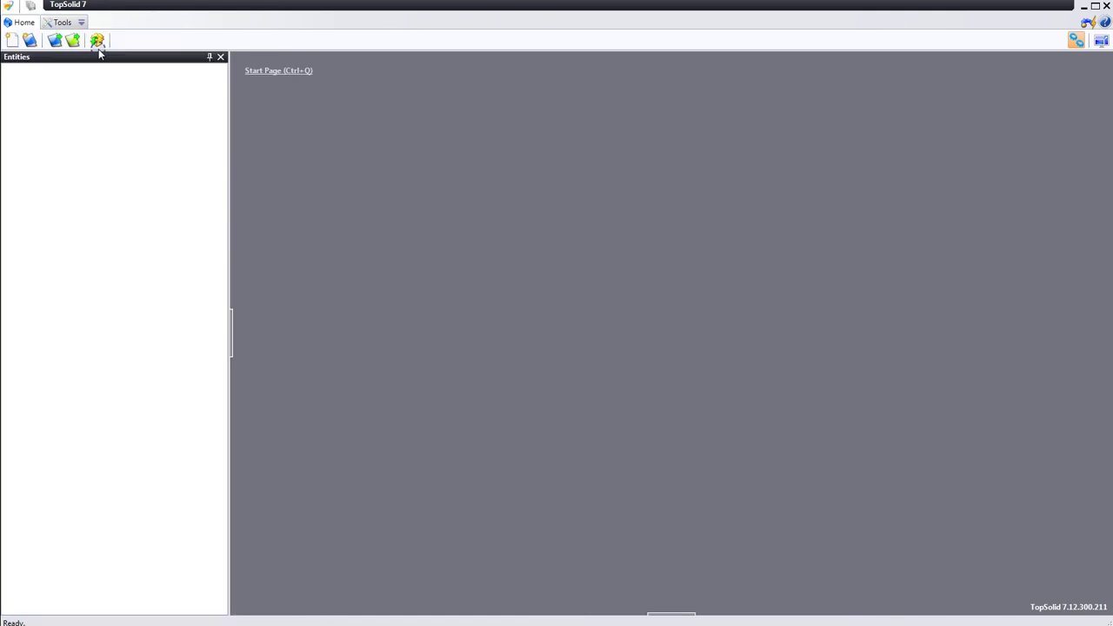
left_click(98, 44)
left_click(232, 322)
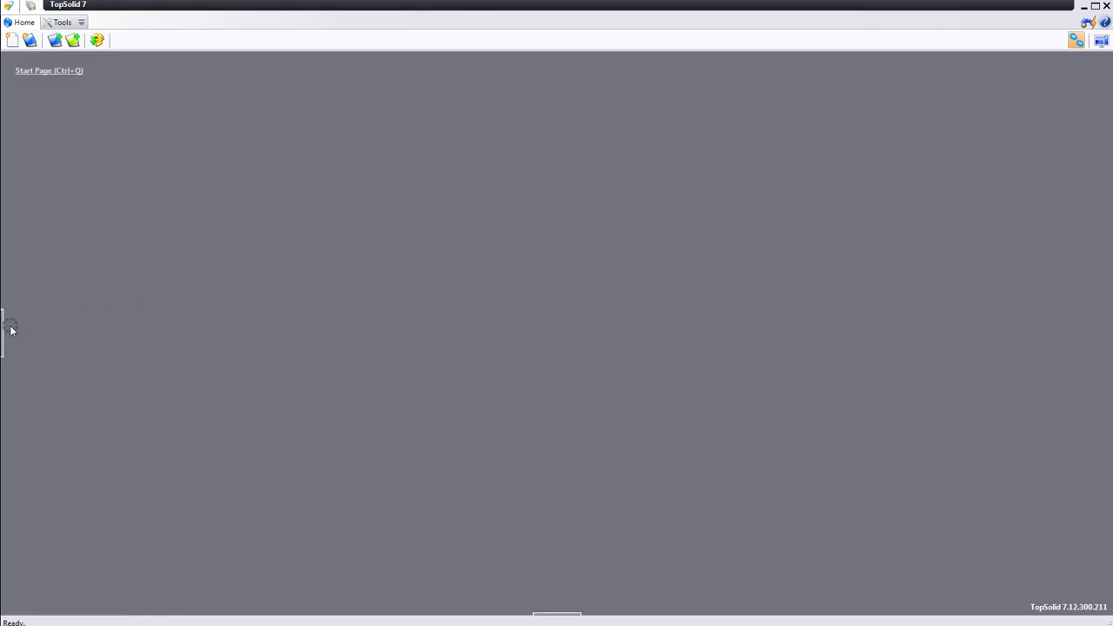
- Expand the collapsed Entities panel back out from the left splitter handle
left_click(10, 329)
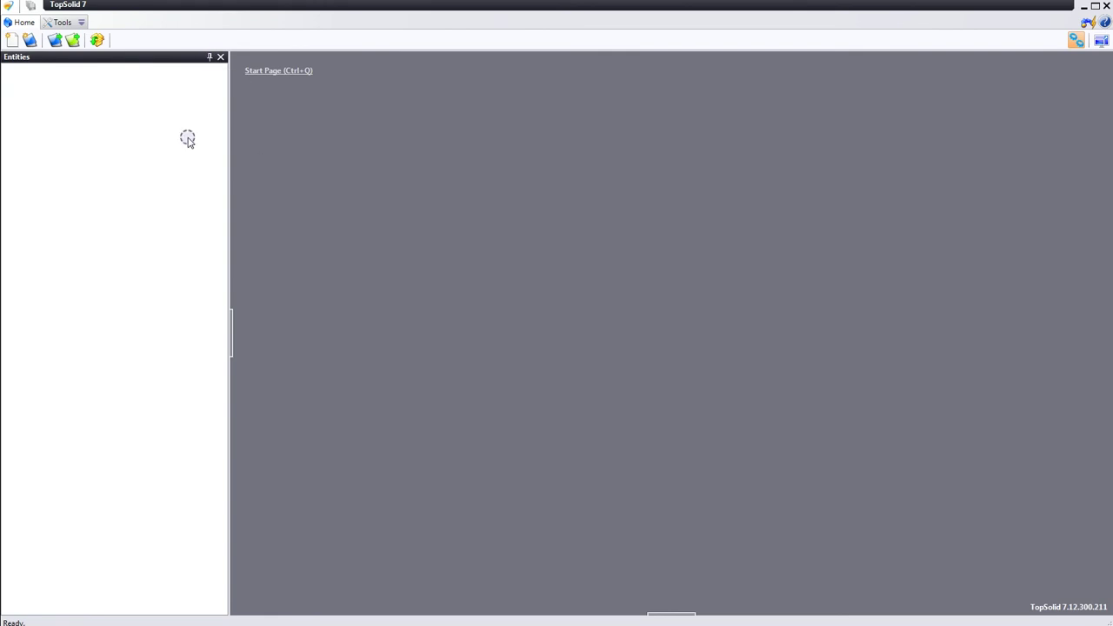
- Set the Entities panel to auto-hide as a tab along the left edge
left_click(210, 58)
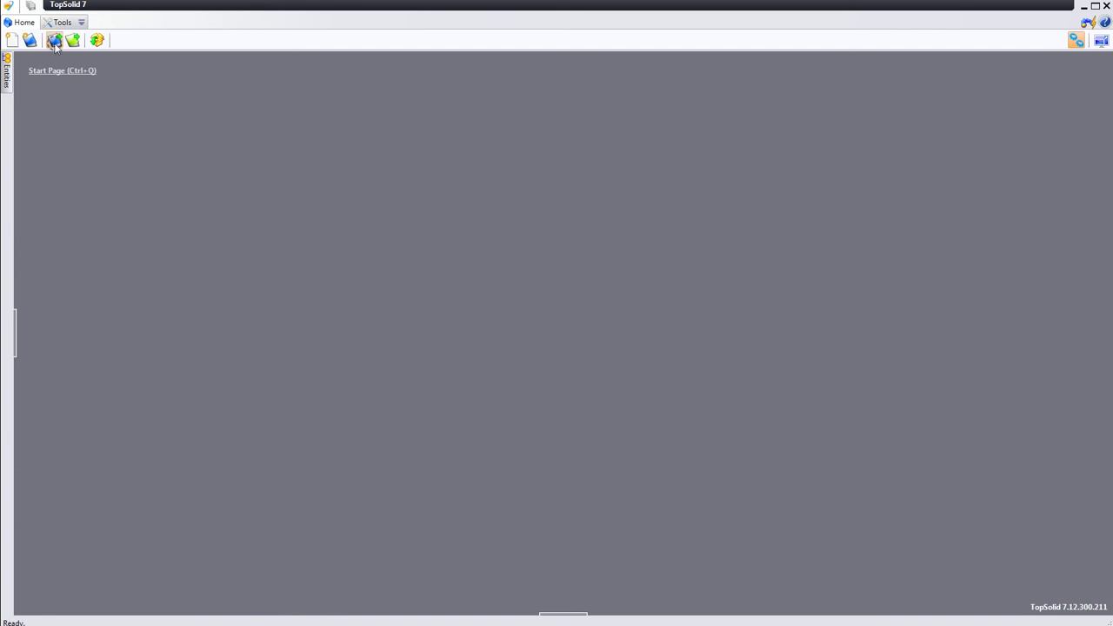
left_click(8, 5)
mouse_move(32, 35)
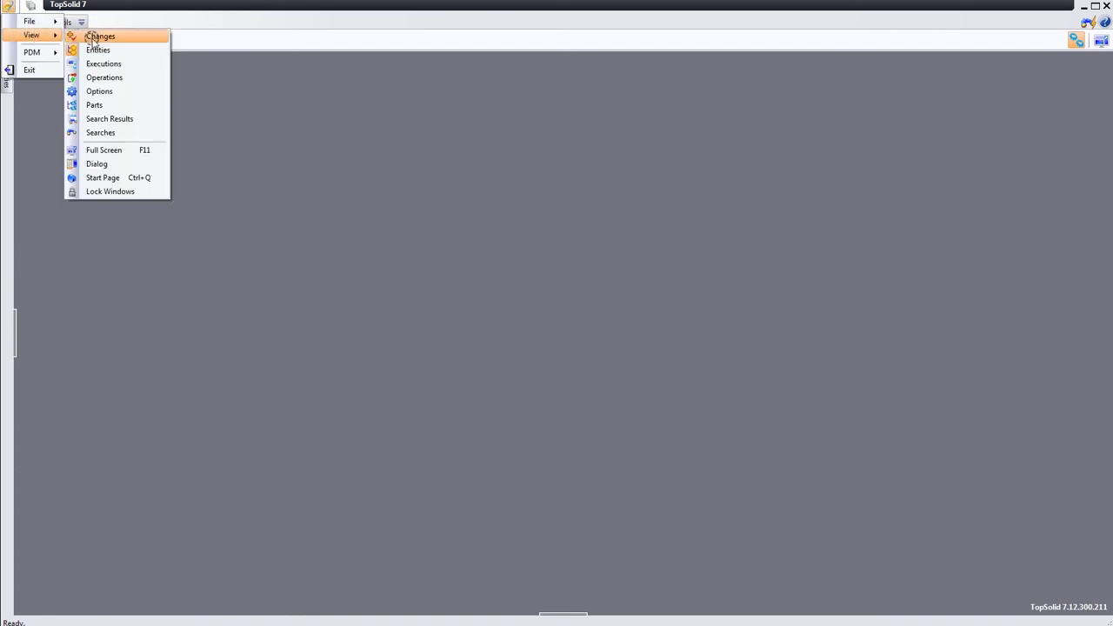
left_click(103, 79)
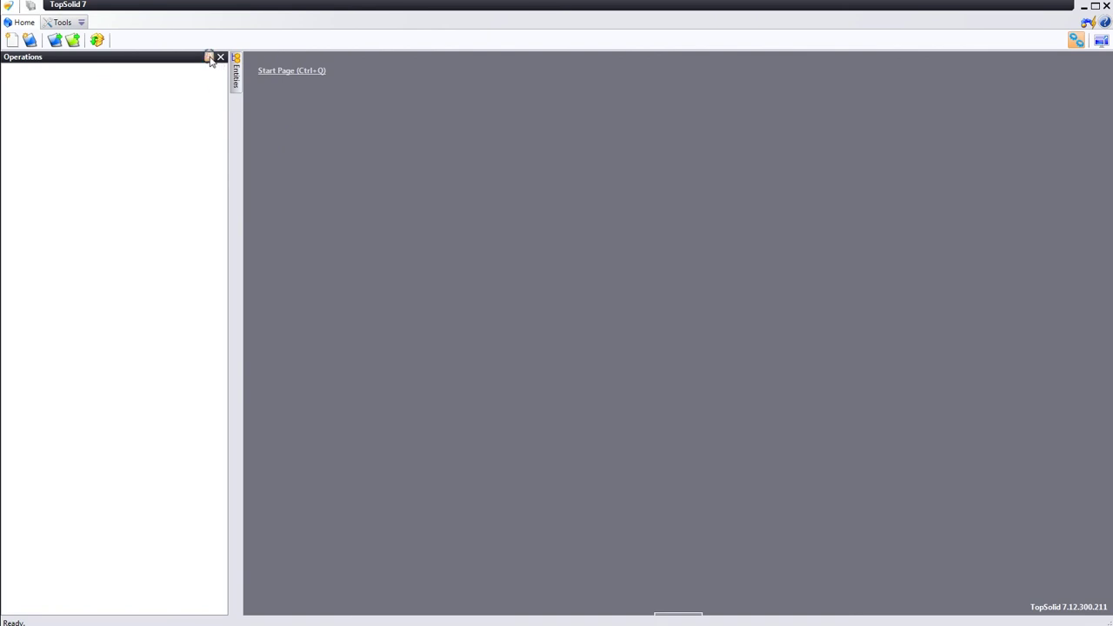
left_click(210, 57)
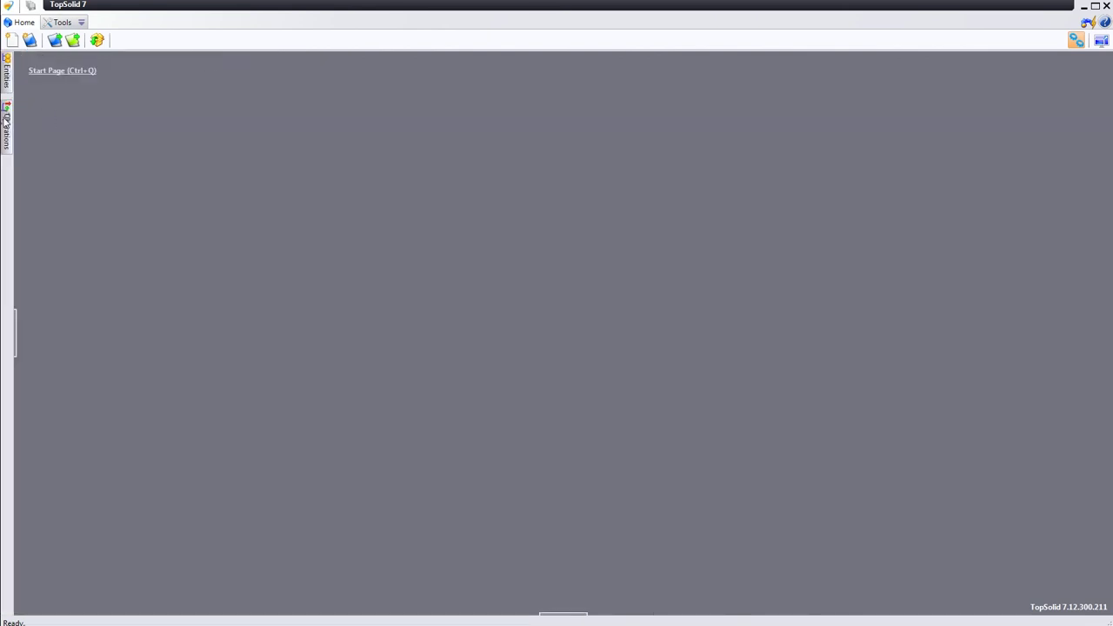
left_click(7, 126)
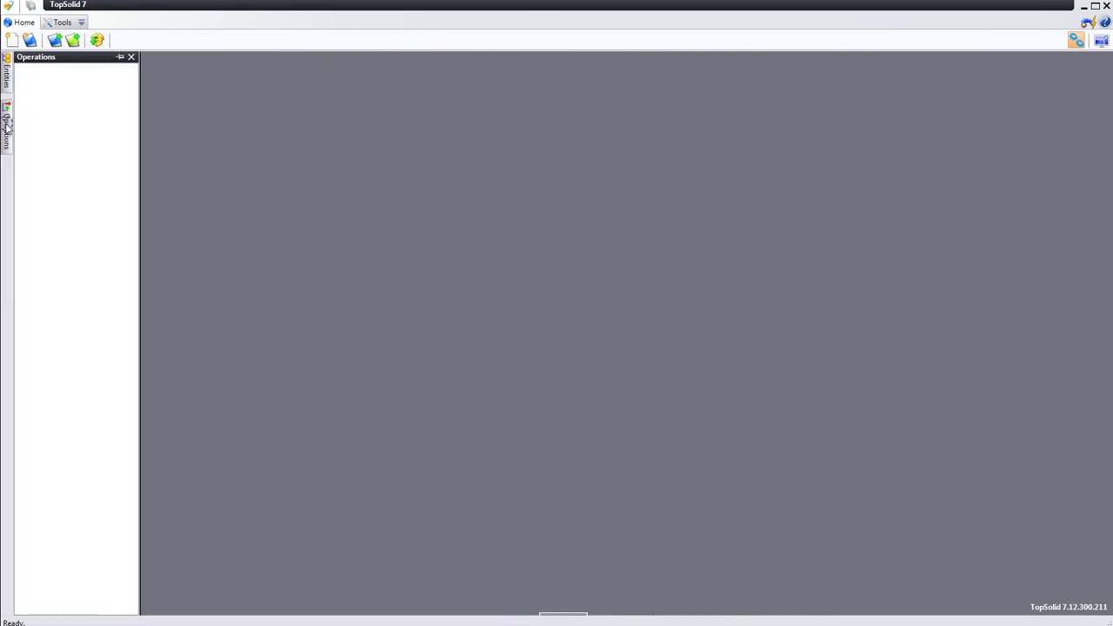
left_click(7, 76)
left_click(9, 123)
left_click(8, 83)
left_click(121, 57)
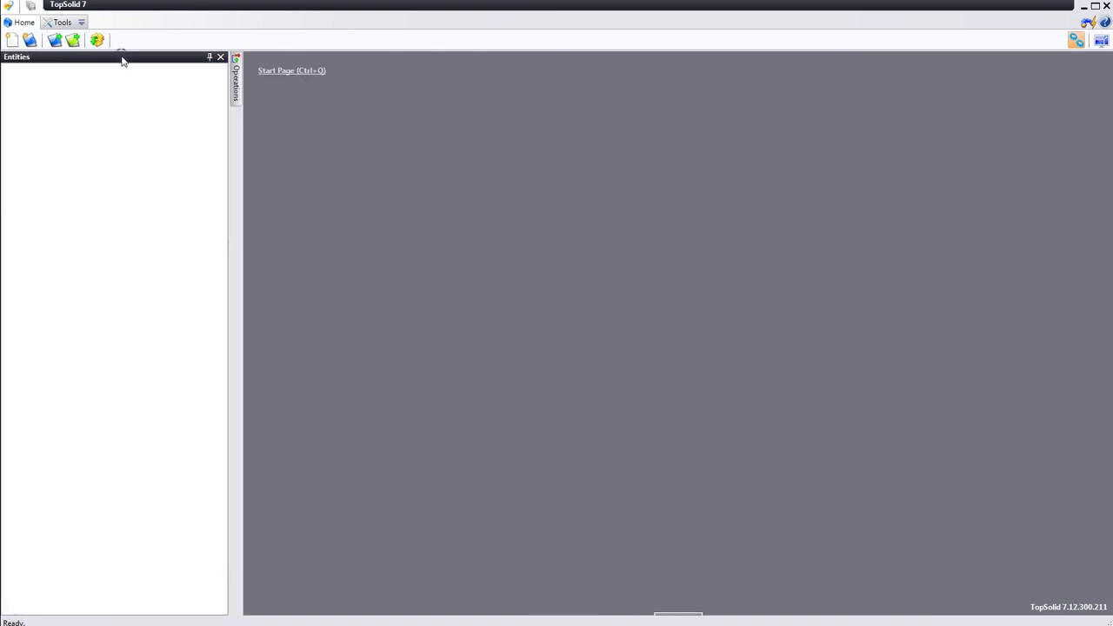
left_click(186, 105)
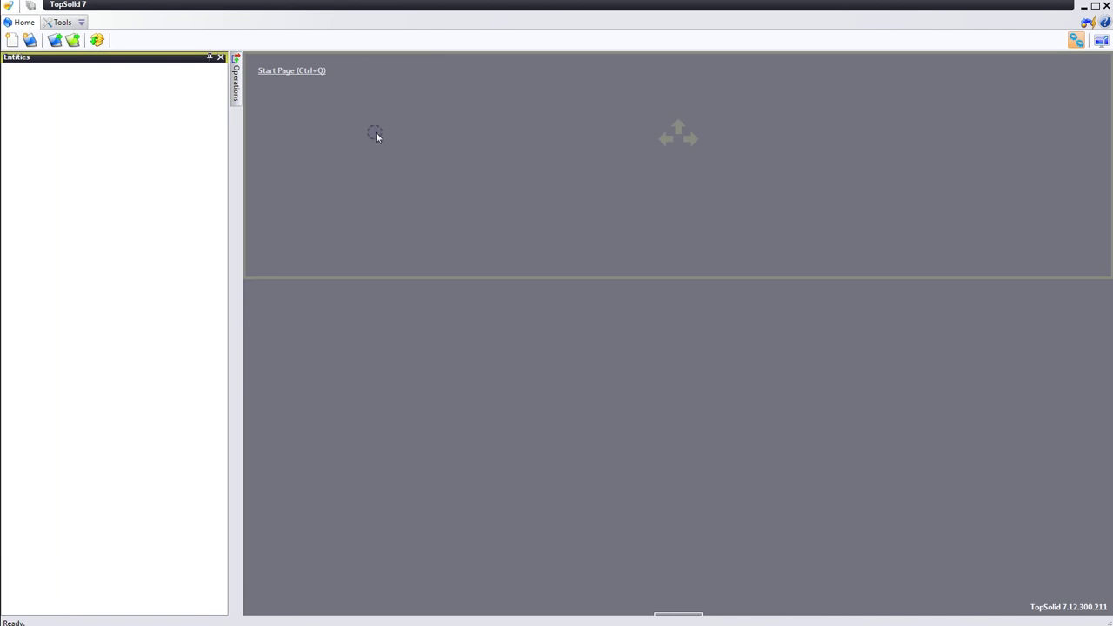
left_click_drag(487, 70, 677, 335)
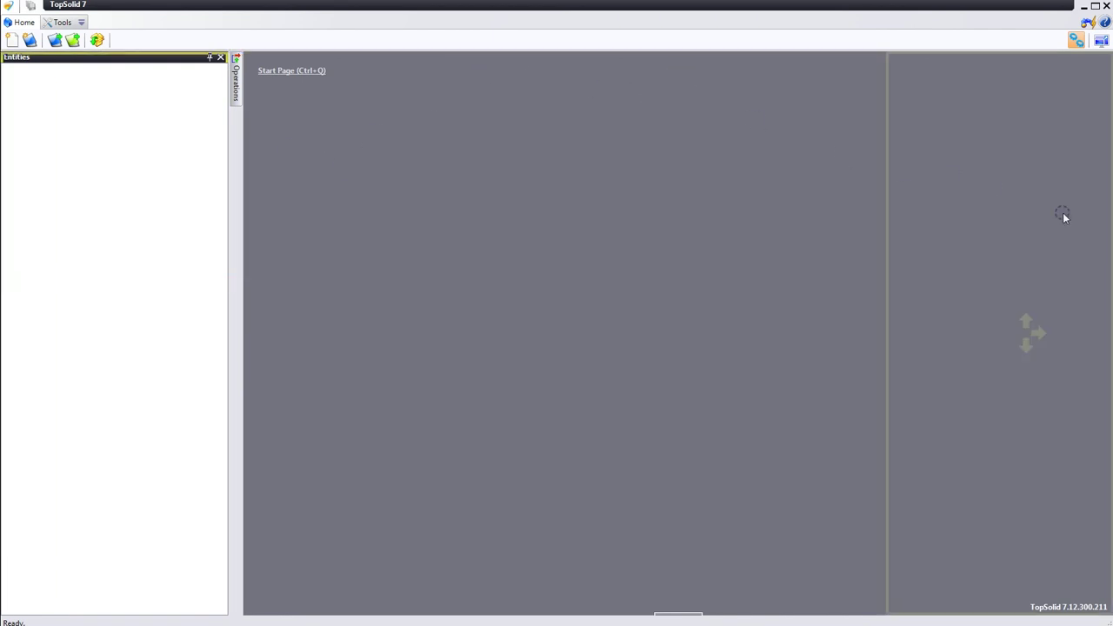
left_click_drag(677, 334, 189, 418)
mouse_move(453, 105)
left_mouse_down()
mouse_move(748, 365)
mouse_move(616, 504)
mouse_move(913, 145)
mouse_move(531, 163)
mouse_move(415, 96)
mouse_move(433, 84)
left_mouse_up()
left_click_drag(368, 59, 1063, 348)
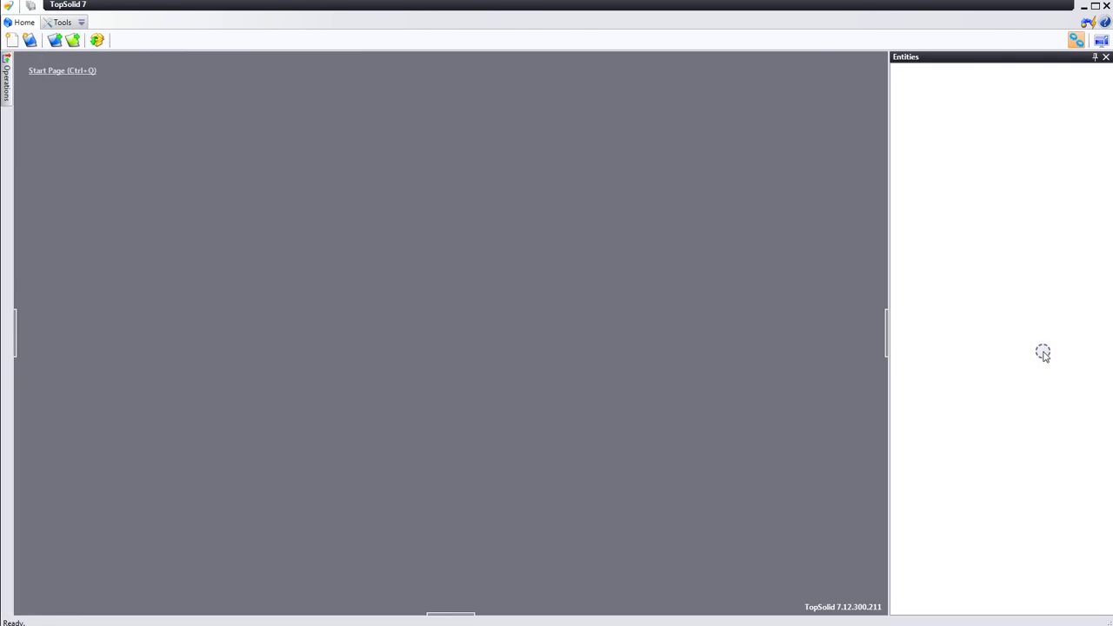
mouse_move(994, 60)
left_mouse_down()
mouse_move(586, 470)
mouse_move(573, 527)
left_mouse_up()
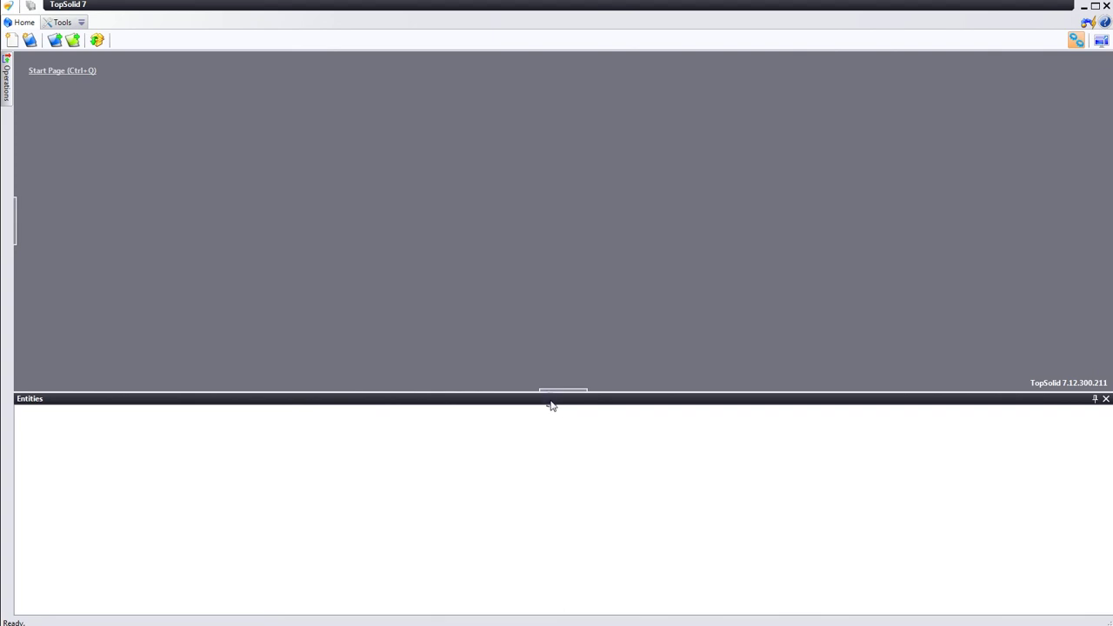
left_click_drag(552, 405, 29, 277)
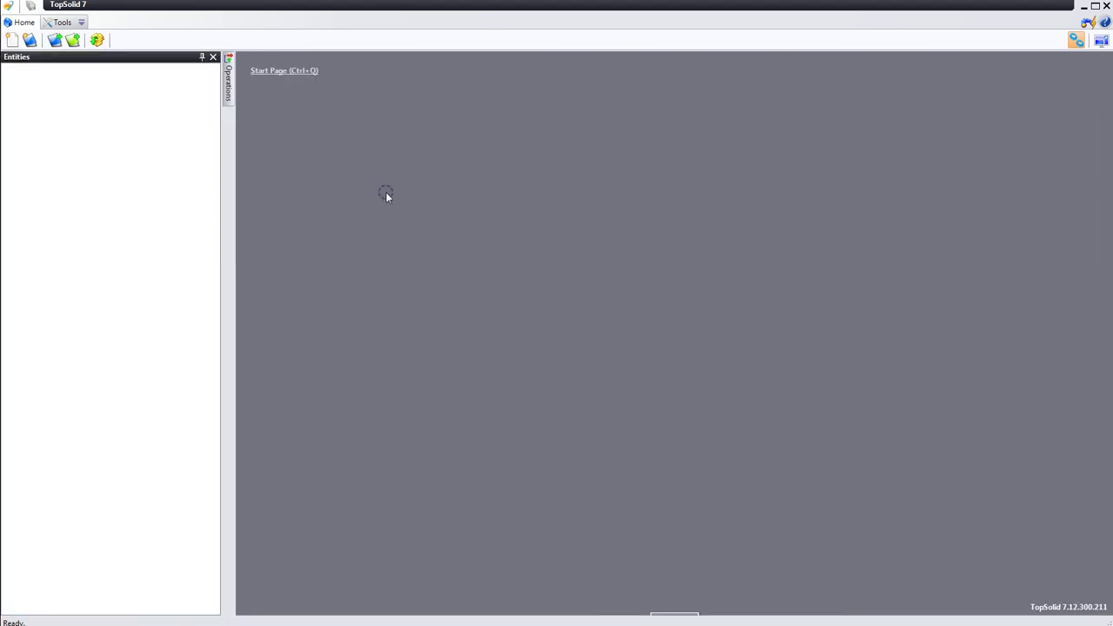
left_click_drag(149, 56, 281, 140)
left_click_drag(171, 80, 254, 172)
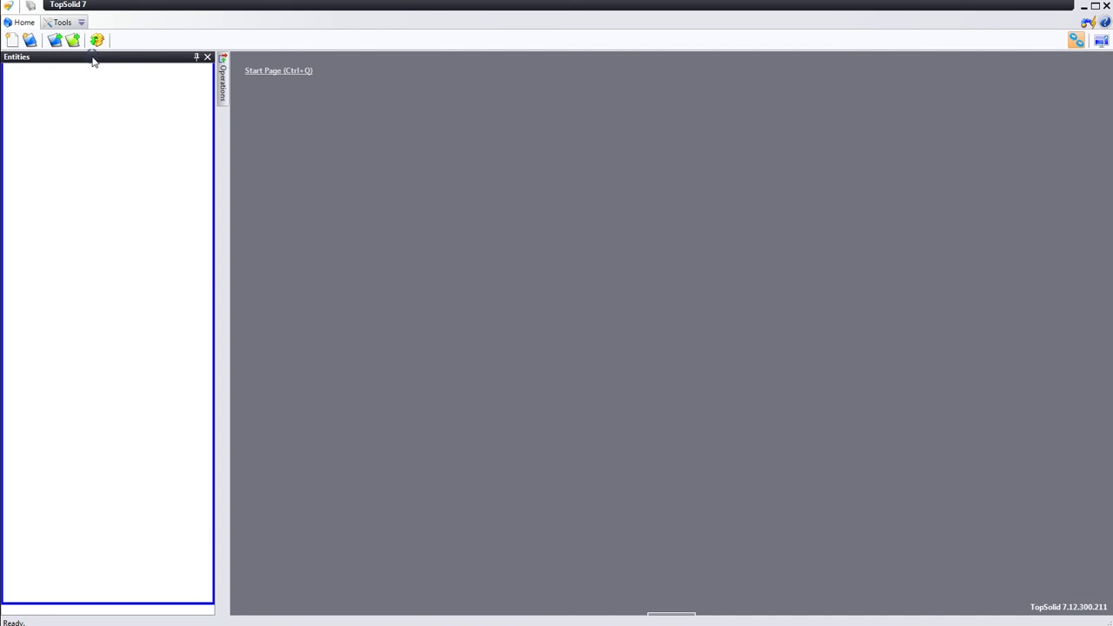
- Float the Entities panel over the workspace, then pin the Operations panel and float it too
mouse_move(93, 61)
left_mouse_down()
mouse_move(606, 199)
mouse_move(594, 284)
mouse_move(581, 255)
mouse_move(603, 309)
left_mouse_up()
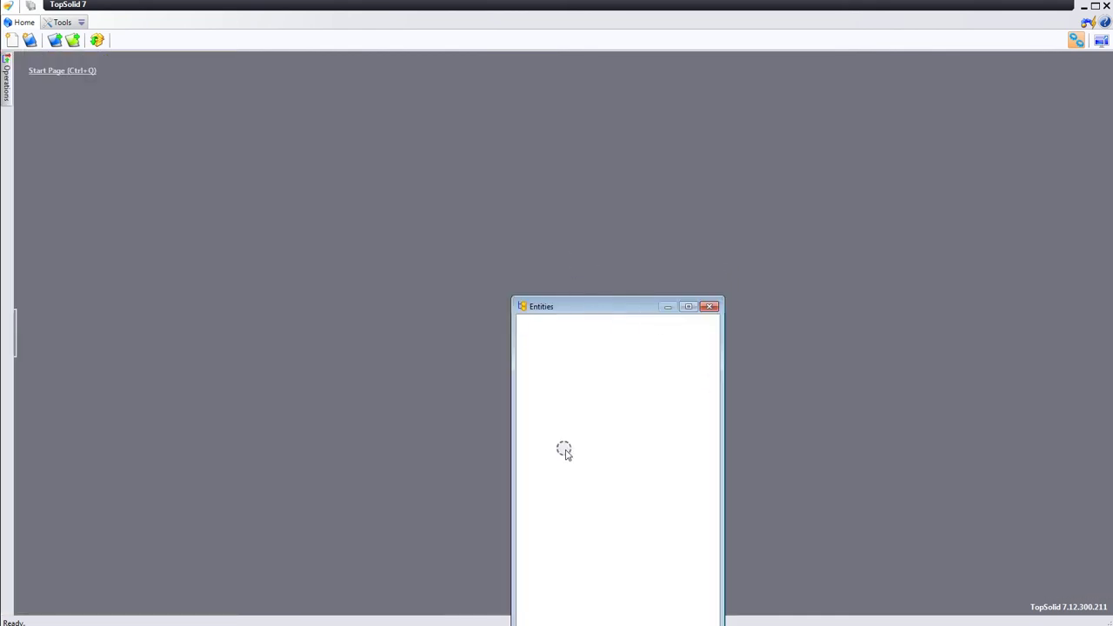
left_click_drag(581, 297, 561, 264)
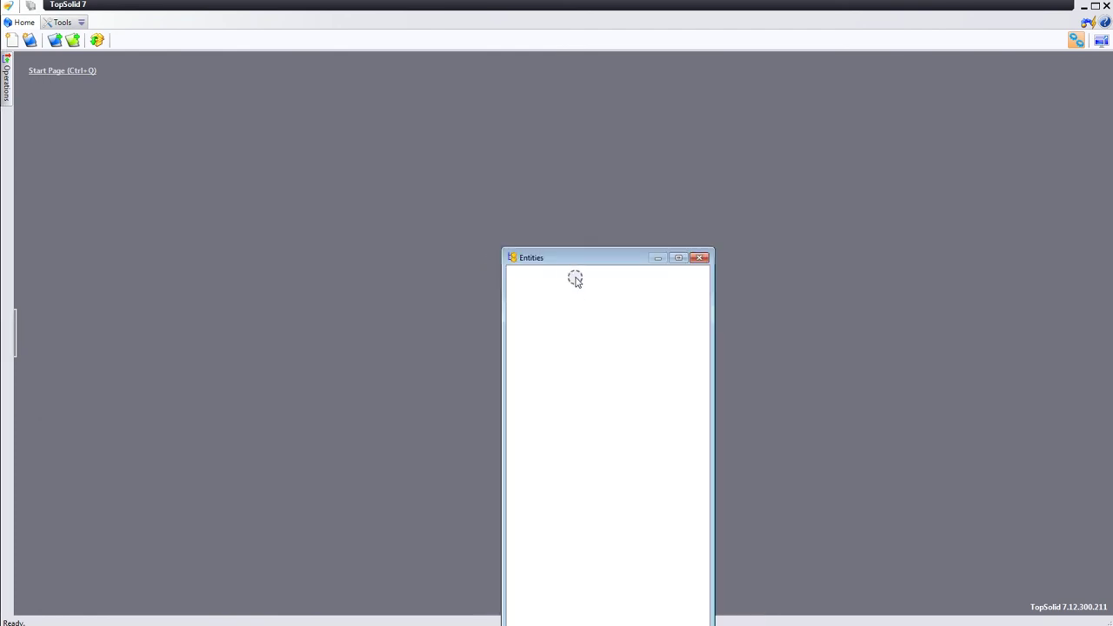
left_click_drag(561, 264, 574, 341)
left_click_drag(584, 282, 566, 255)
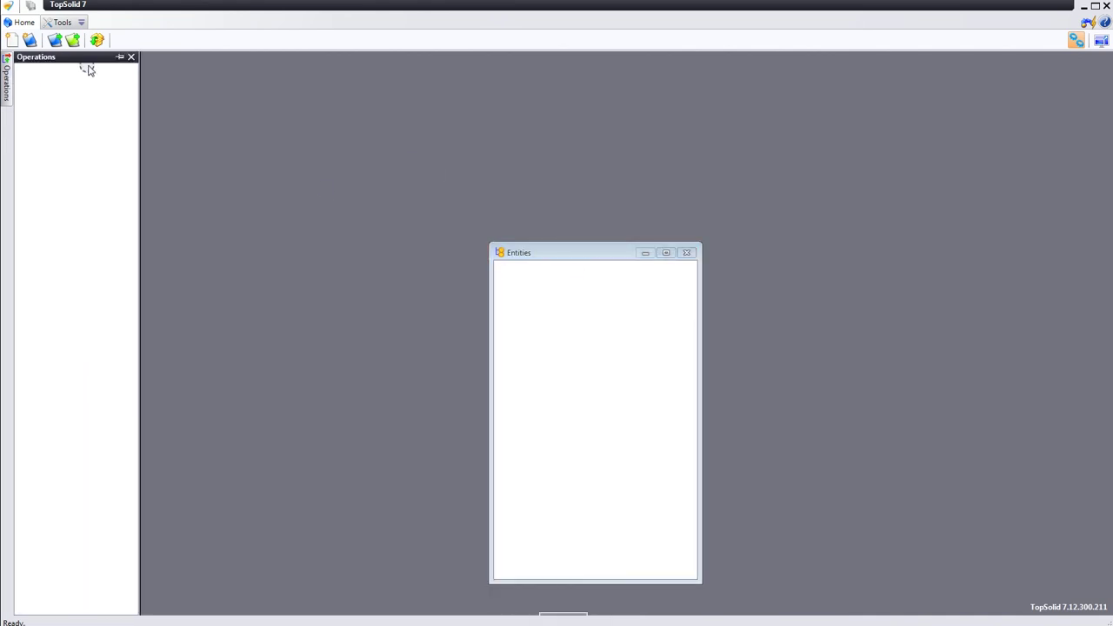
left_click(118, 56)
mouse_move(349, 223)
left_mouse_down()
mouse_move(496, 292)
mouse_move(466, 278)
left_mouse_up()
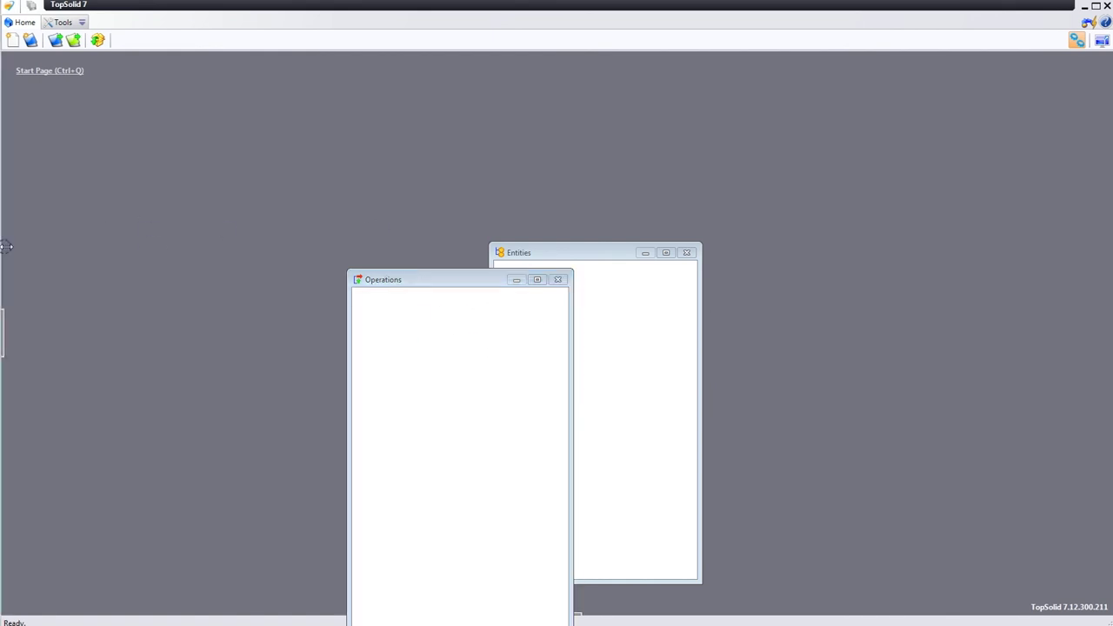
- Put floating Operations at the top, move and enlarge Entities below it, and re-maximize TopSolid
left_click_drag(4, 244, 442, 244)
mouse_move(458, 280)
left_mouse_down()
mouse_move(474, 179)
mouse_move(345, 20)
left_mouse_up()
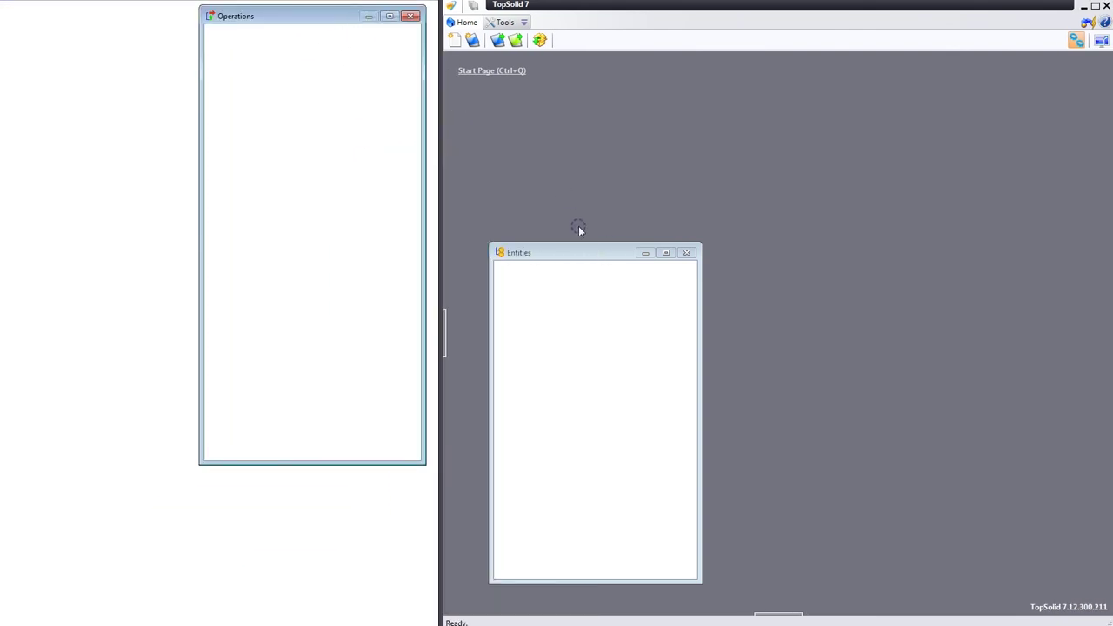
left_click_drag(577, 253, 122, 300)
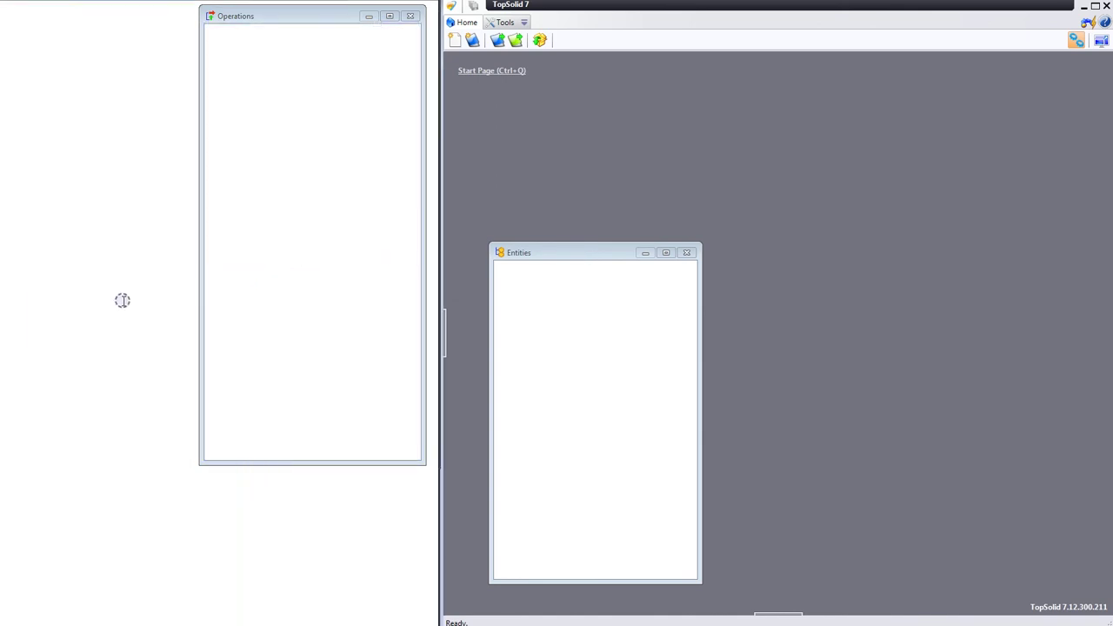
left_click_drag(301, 462, 283, 278)
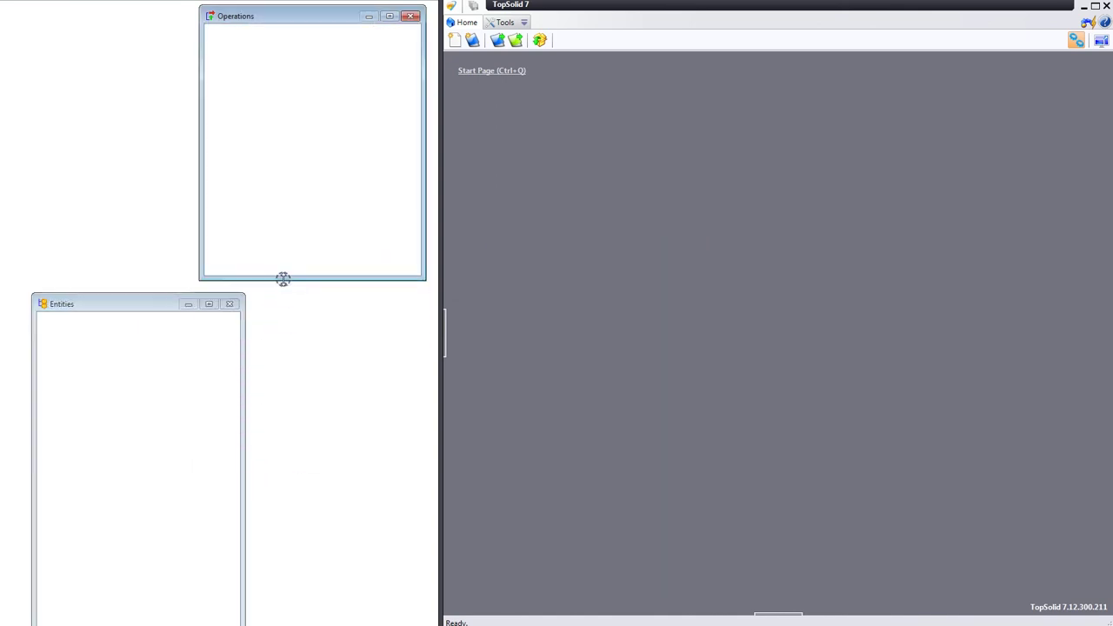
left_click_drag(156, 294, 218, 378)
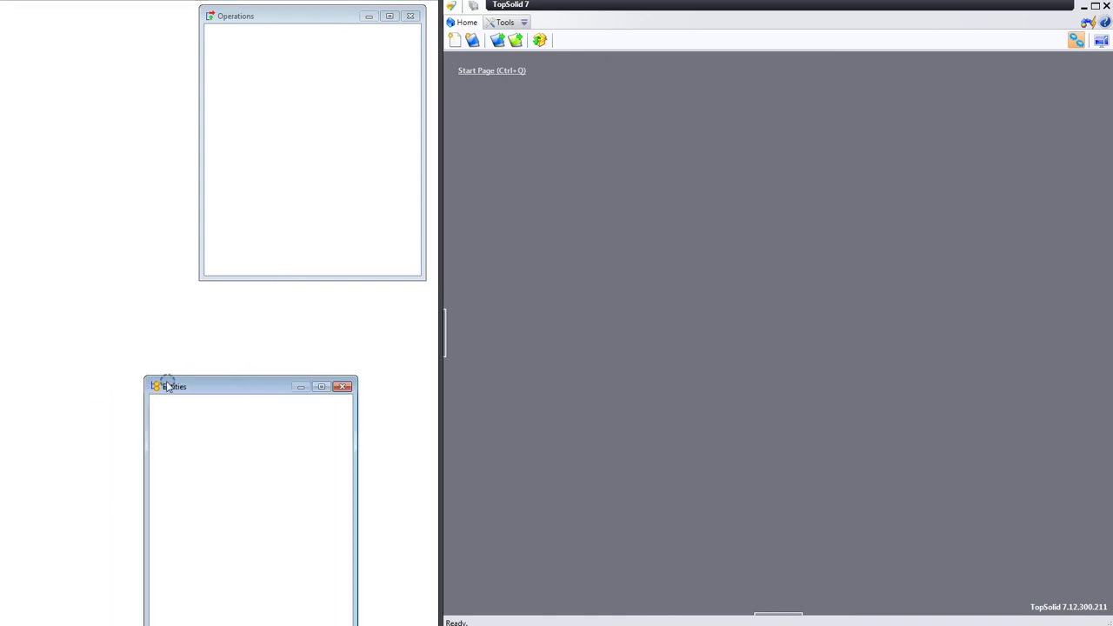
left_click_drag(145, 377, 108, 343)
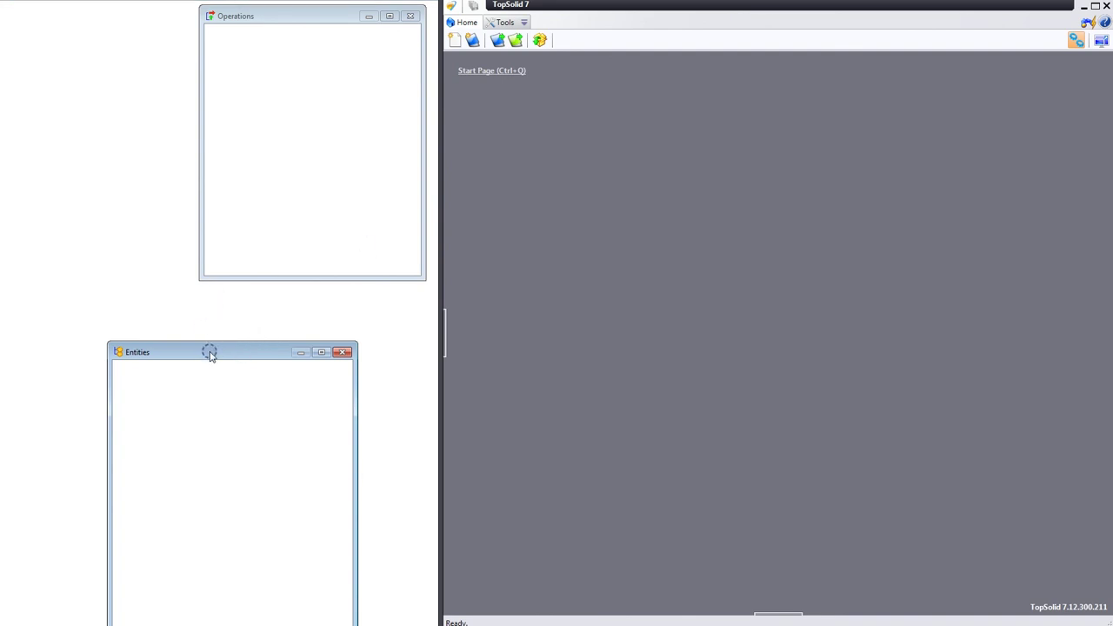
mouse_move(210, 352)
left_mouse_down()
mouse_move(198, 336)
mouse_move(541, 266)
left_mouse_up()
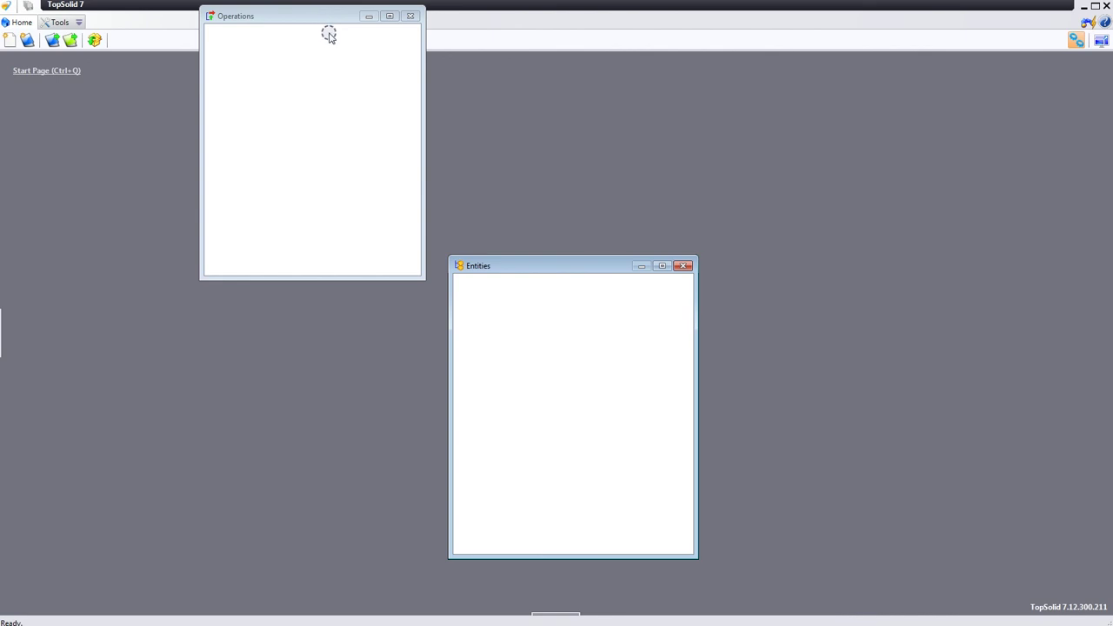
- Dock Operations on the left edge and Entities as a column beside it
left_click(323, 12)
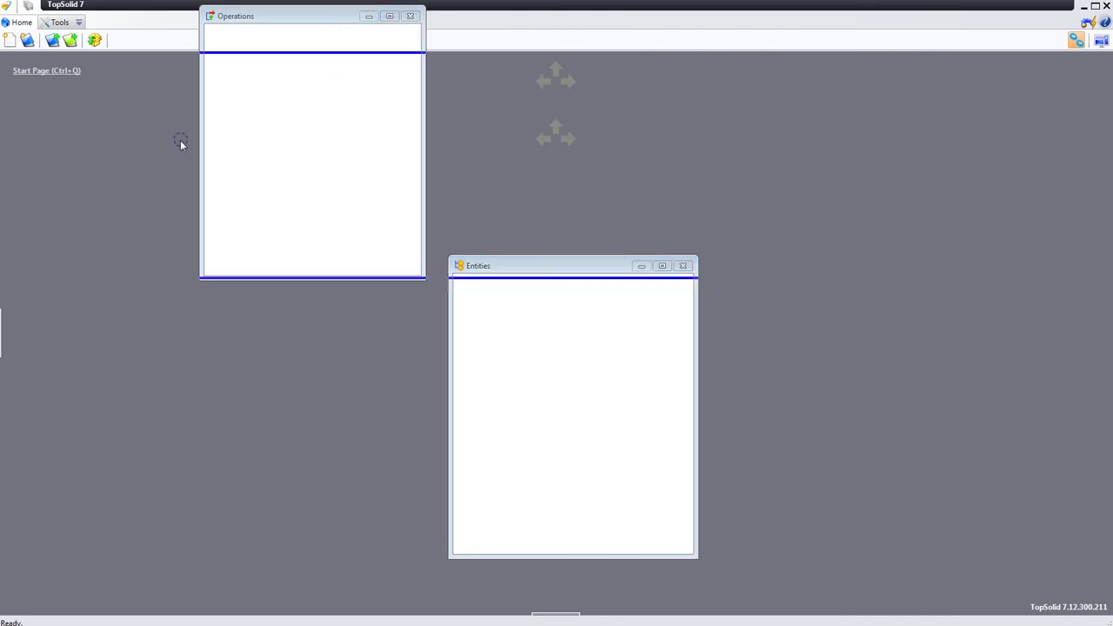
left_click_drag(180, 140, 37, 194)
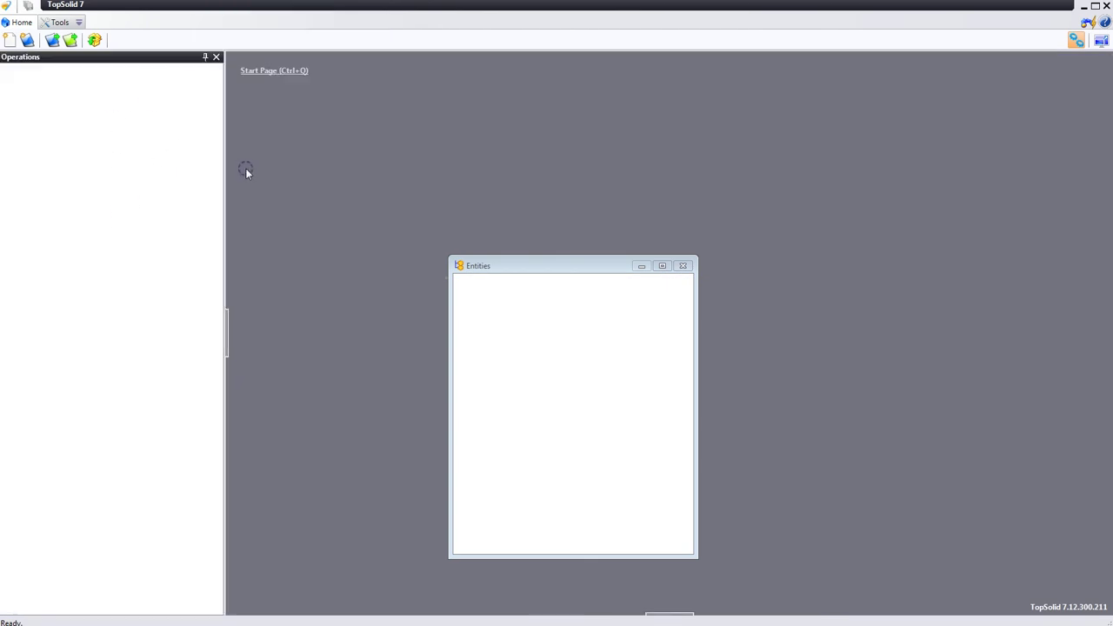
mouse_move(534, 272)
left_mouse_down()
mouse_move(148, 280)
mouse_move(108, 301)
mouse_move(111, 292)
mouse_move(136, 327)
mouse_move(14, 335)
mouse_move(15, 290)
mouse_move(66, 124)
mouse_move(70, 70)
mouse_move(162, 161)
mouse_move(199, 306)
mouse_move(253, 358)
mouse_move(130, 601)
mouse_move(44, 432)
mouse_move(25, 362)
mouse_move(116, 130)
mouse_move(114, 72)
mouse_move(237, 341)
mouse_move(142, 591)
mouse_move(64, 509)
mouse_move(8, 480)
mouse_move(124, 204)
mouse_move(124, 79)
mouse_move(216, 223)
mouse_move(244, 302)
mouse_move(102, 238)
mouse_move(9, 315)
left_mouse_up()
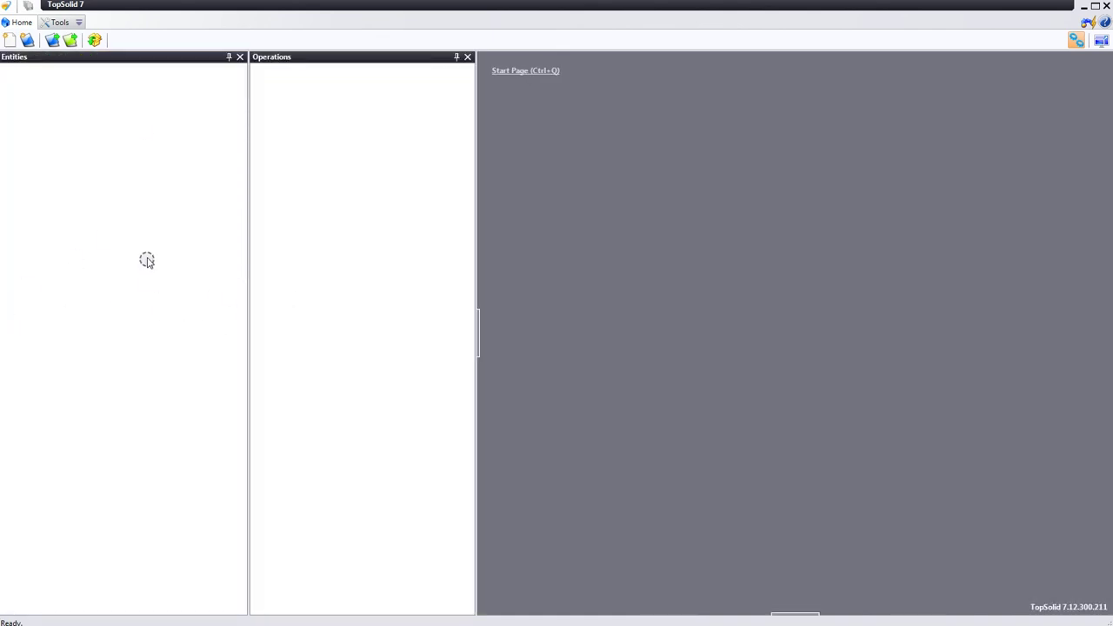
- Dock Entities as a tab in the same left pane as Operations
mouse_move(98, 57)
left_mouse_down()
mouse_move(618, 241)
mouse_move(635, 217)
mouse_move(246, 240)
mouse_move(247, 330)
left_mouse_up()
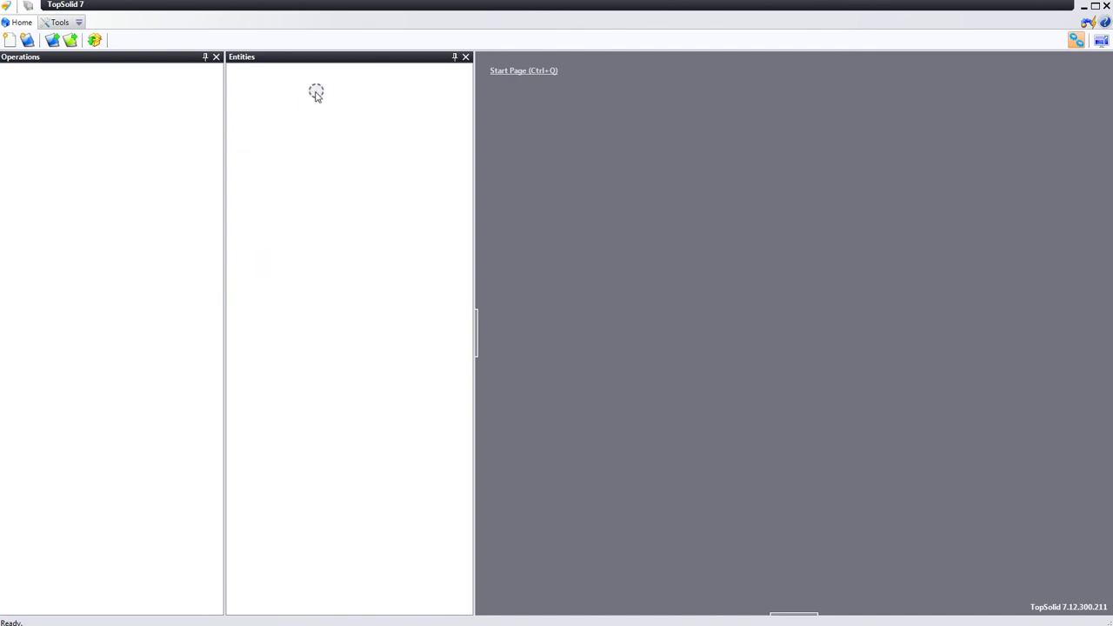
left_click_drag(285, 57, 586, 221)
mouse_move(367, 208)
left_mouse_down()
mouse_move(96, 93)
mouse_move(110, 318)
mouse_move(89, 581)
mouse_move(110, 382)
left_mouse_up()
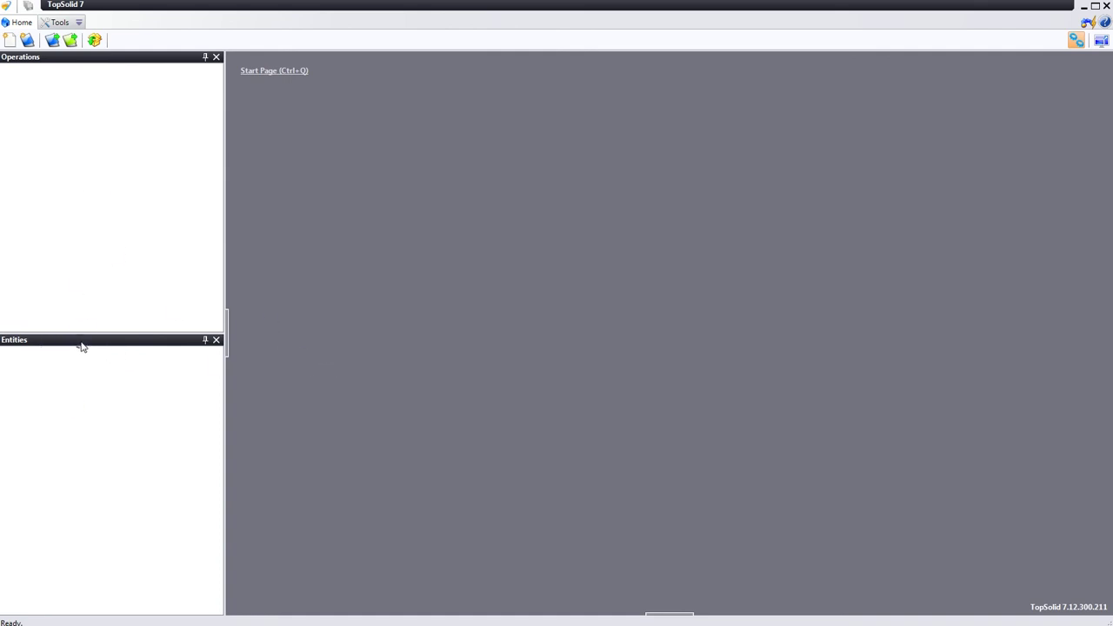
mouse_move(81, 346)
left_mouse_down()
mouse_move(480, 295)
mouse_move(101, 143)
mouse_move(101, 68)
left_mouse_up()
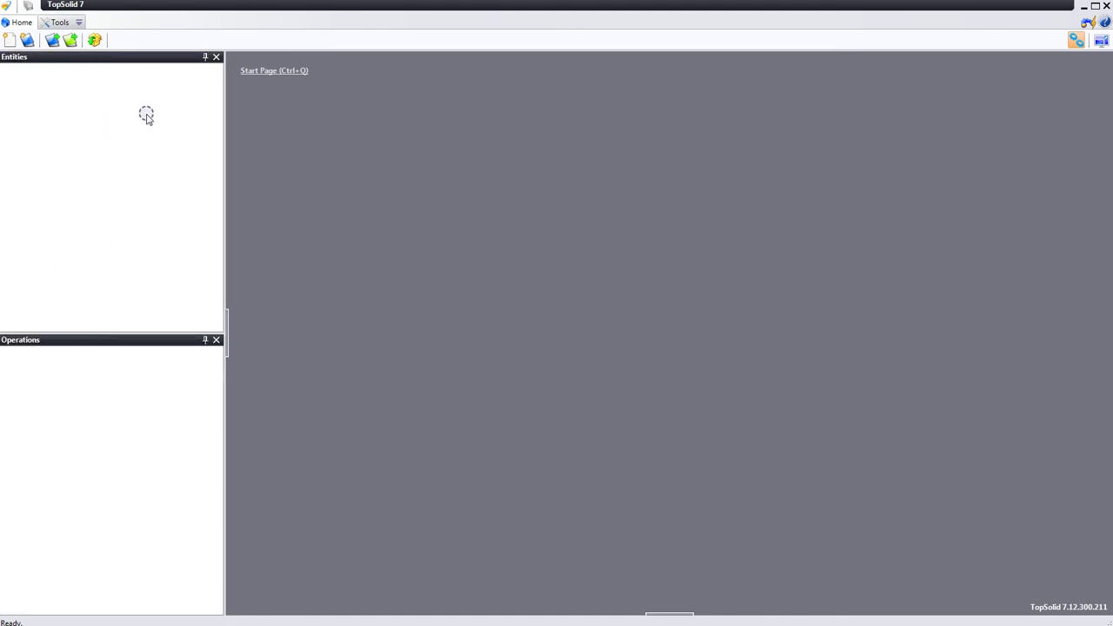
left_click_drag(92, 59, 552, 201)
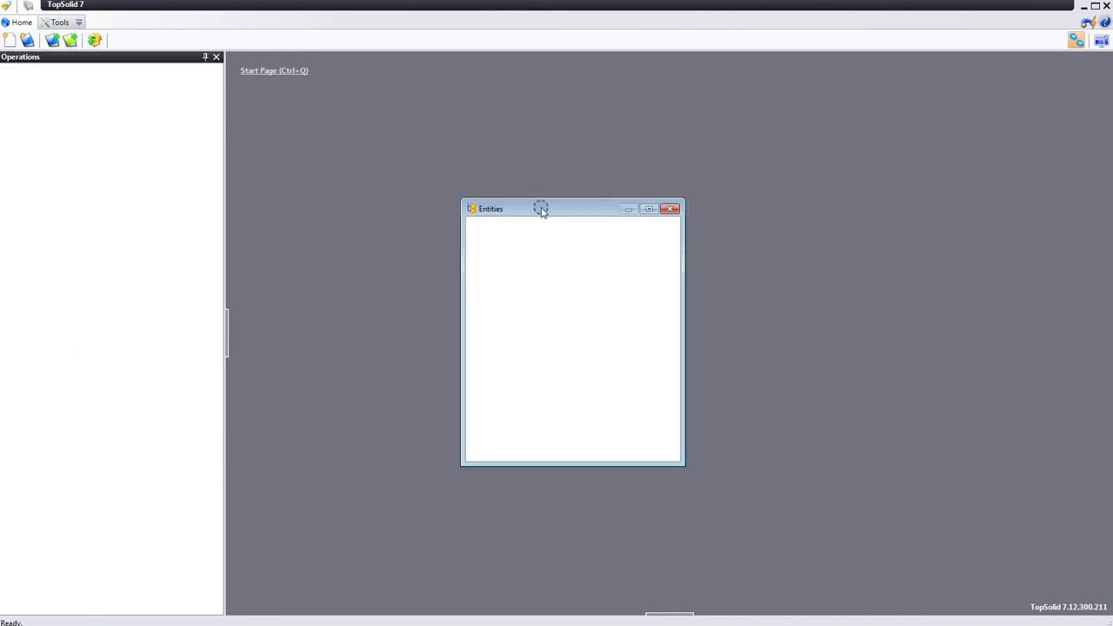
left_click_drag(541, 211, 118, 339)
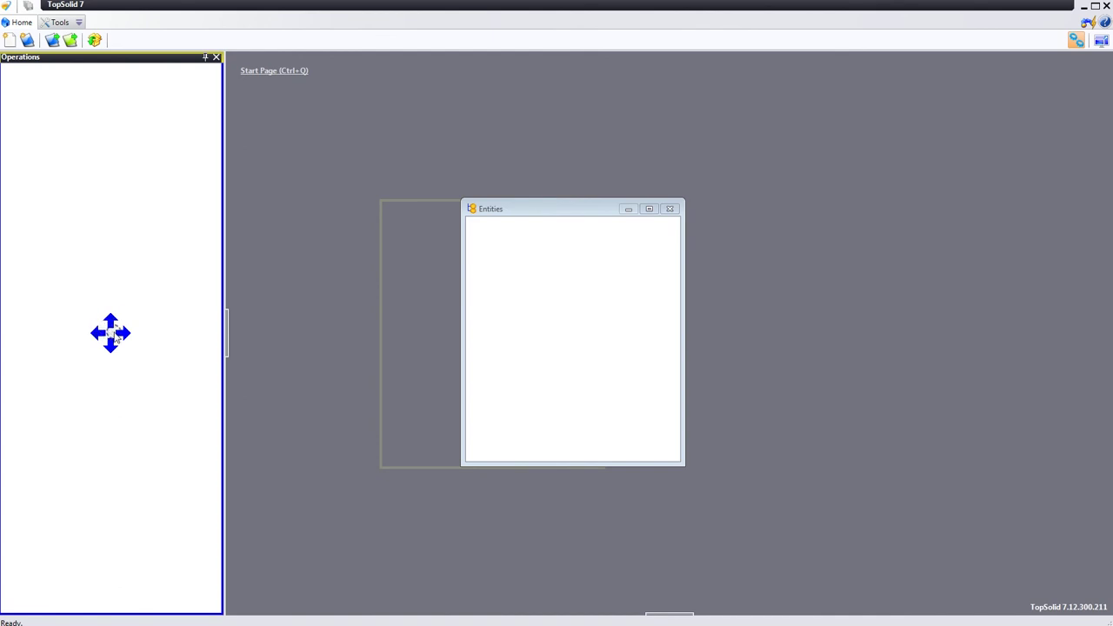
left_click_drag(106, 339, 104, 335)
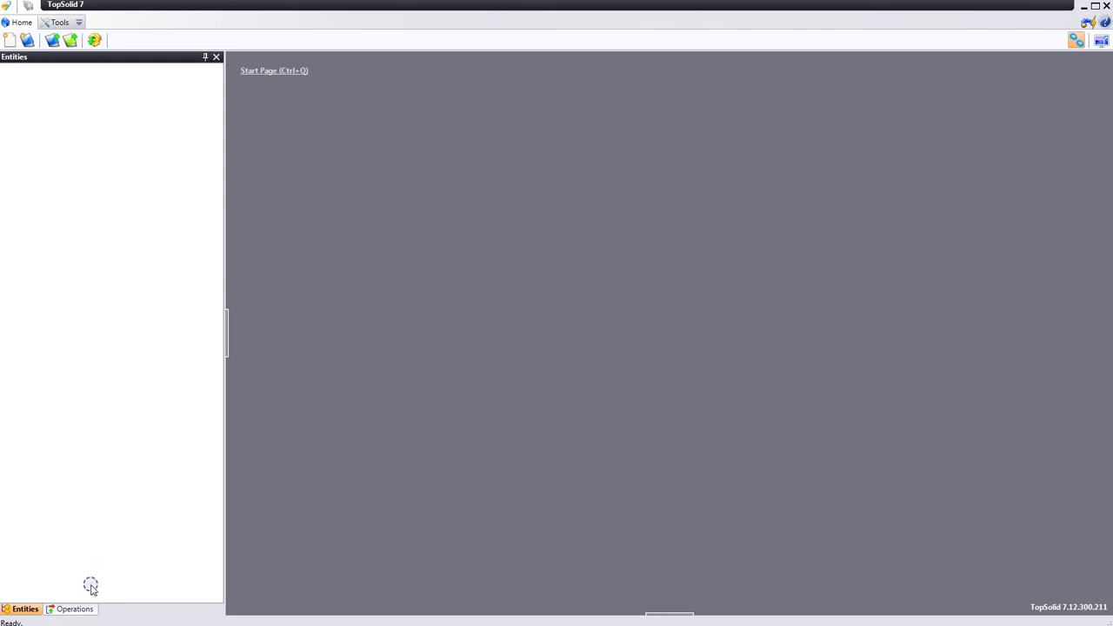
- Switch between the Entities and Operations tabs, finishing with Operations showing
left_click(74, 609)
left_click(33, 611)
left_click(74, 609)
left_click(26, 610)
left_click(71, 611)
left_click(26, 609)
left_click(67, 610)
left_click(22, 612)
left_click(70, 610)
left_click(22, 609)
left_click(74, 610)
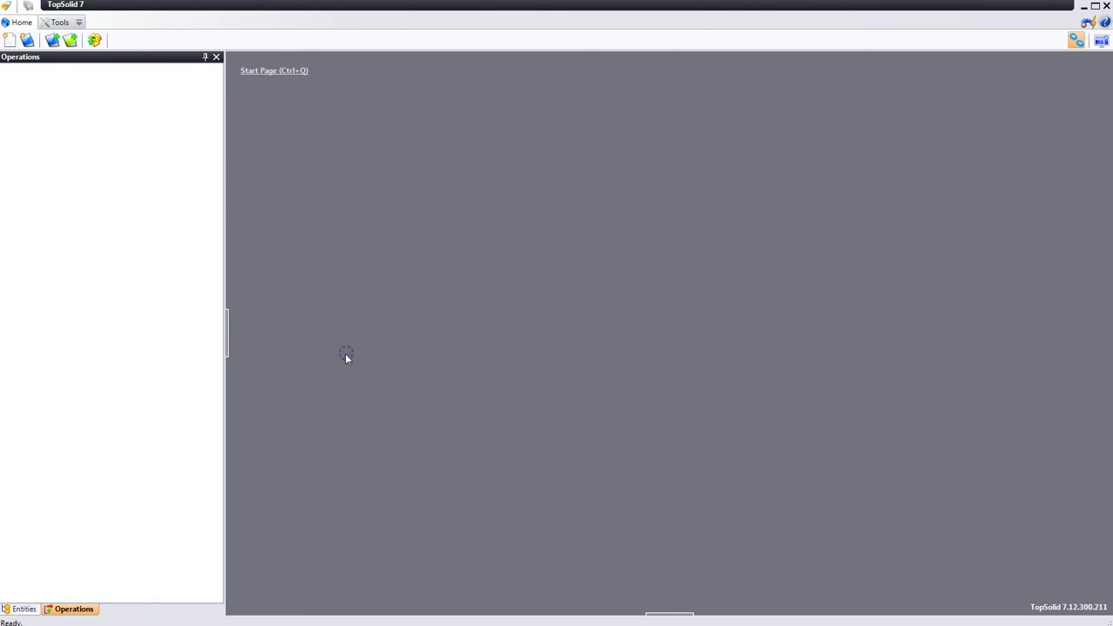
- Show the Parts panel from the View menu and dock it above Operations on the left
left_click(7, 6)
mouse_move(30, 35)
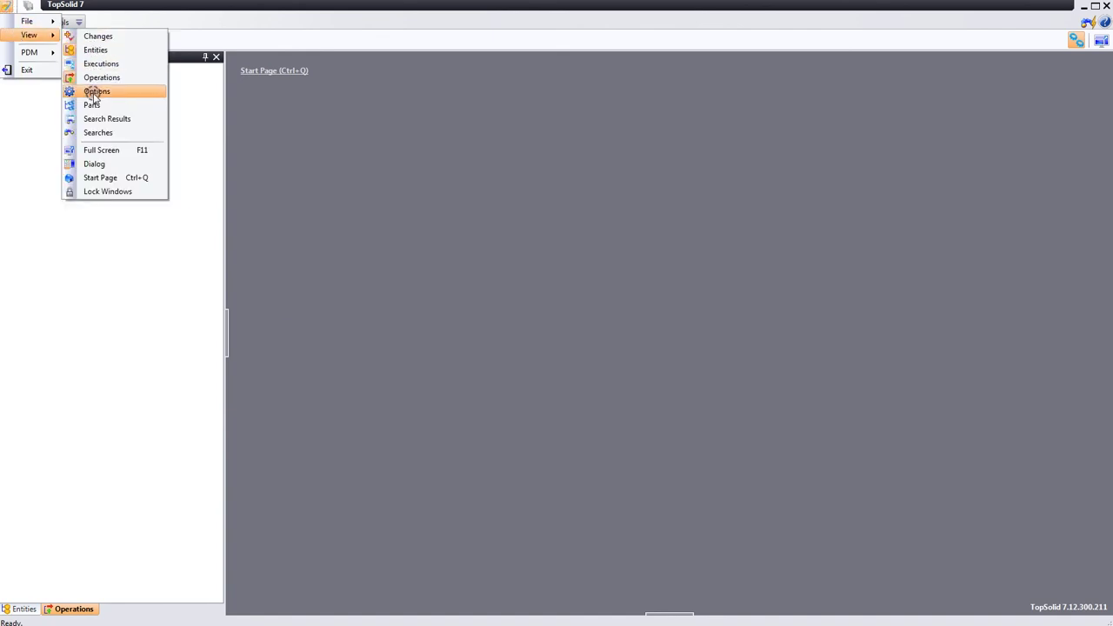
left_click(92, 104)
left_click_drag(610, 261, 537, 235)
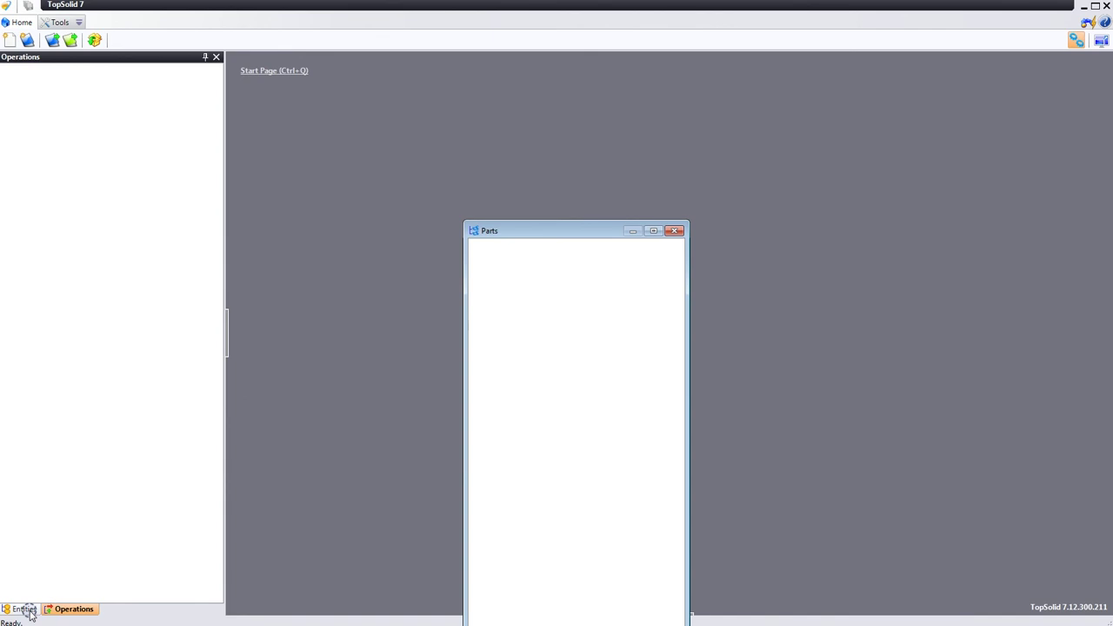
mouse_move(501, 254)
left_mouse_down()
mouse_move(108, 114)
mouse_move(84, 586)
mouse_move(148, 459)
mouse_move(259, 370)
mouse_move(12, 372)
mouse_move(15, 557)
mouse_move(48, 74)
mouse_move(84, 489)
mouse_move(58, 497)
mouse_move(64, 77)
left_mouse_up()
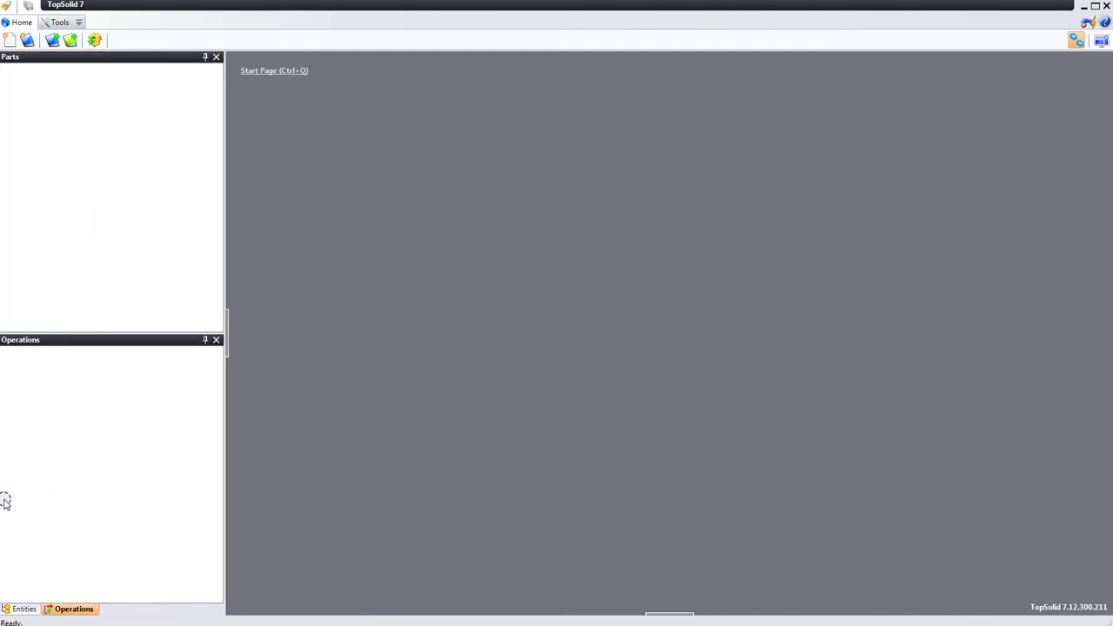
- Switch the lower pane to the Entities tab and re-dock Parts above the Entities/Operations group
left_click(22, 609)
left_click(68, 609)
left_click_drag(56, 59, 257, 273)
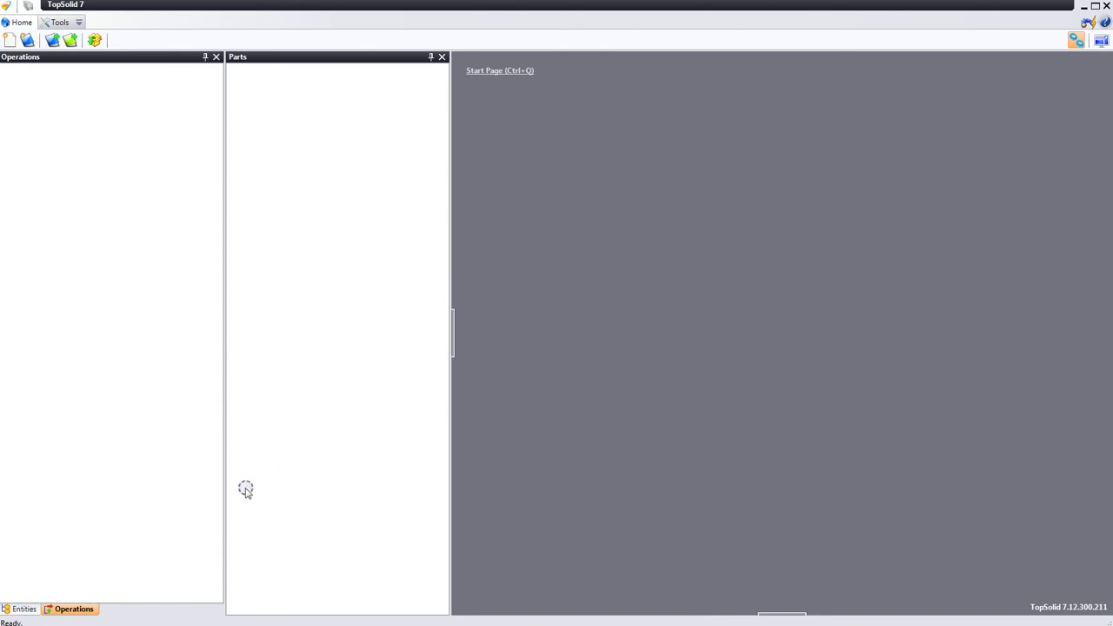
left_click(22, 608)
left_click(74, 609)
left_click(21, 609)
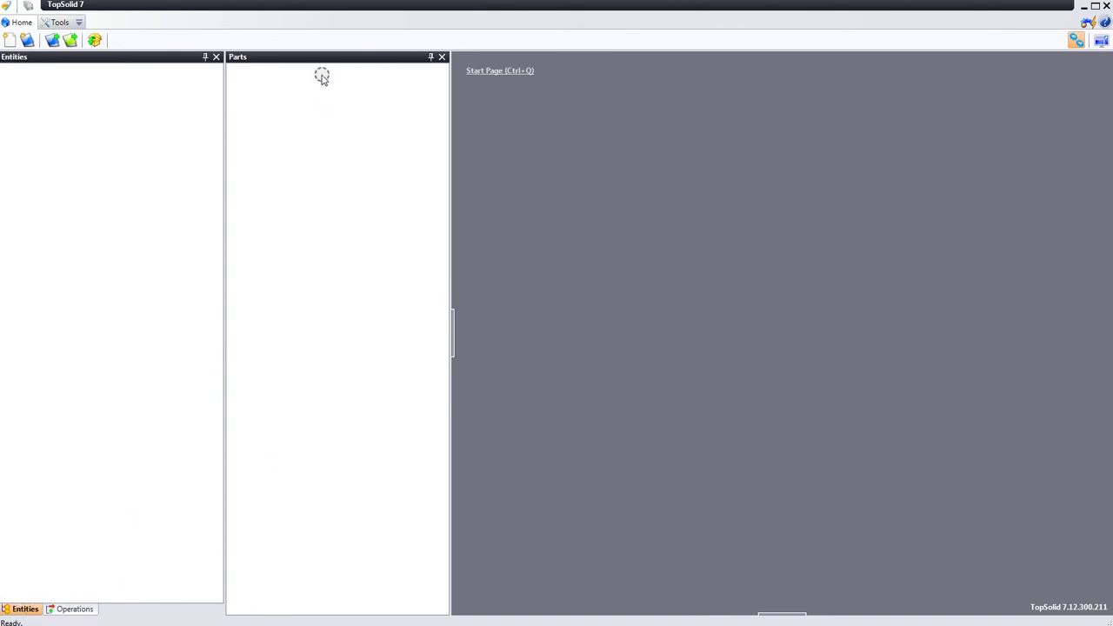
mouse_move(322, 58)
left_mouse_down()
mouse_move(87, 167)
mouse_move(79, 87)
left_mouse_up()
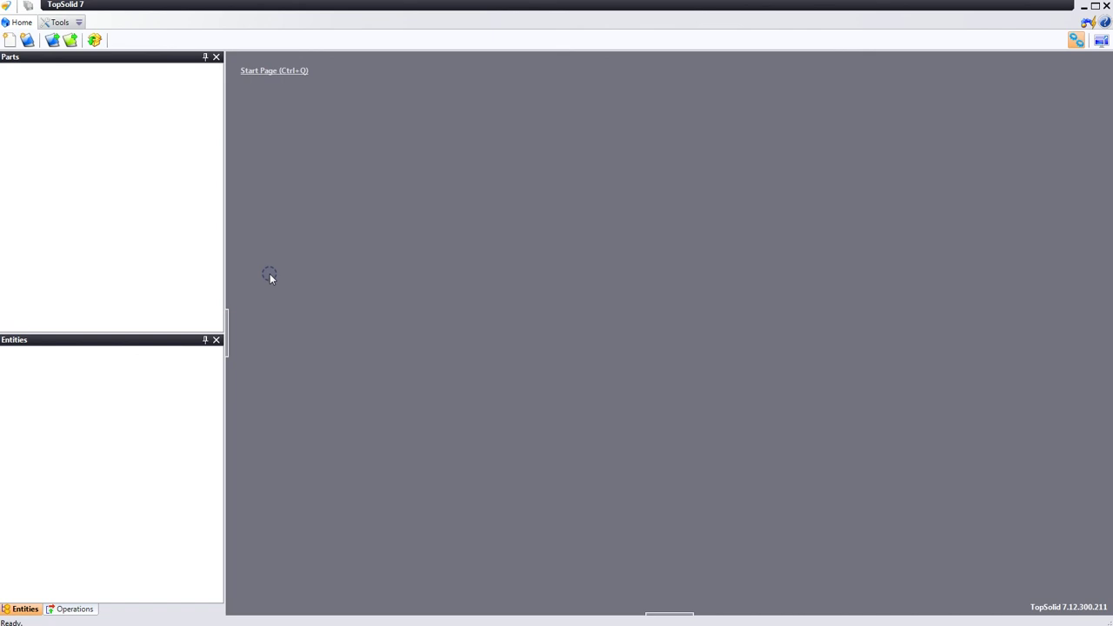
- Float Parts out of the left dock, close the Entities panel, and float Operations separately
mouse_move(70, 57)
left_mouse_down()
mouse_move(562, 228)
mouse_move(317, 287)
mouse_move(562, 215)
mouse_move(663, 205)
left_mouse_up()
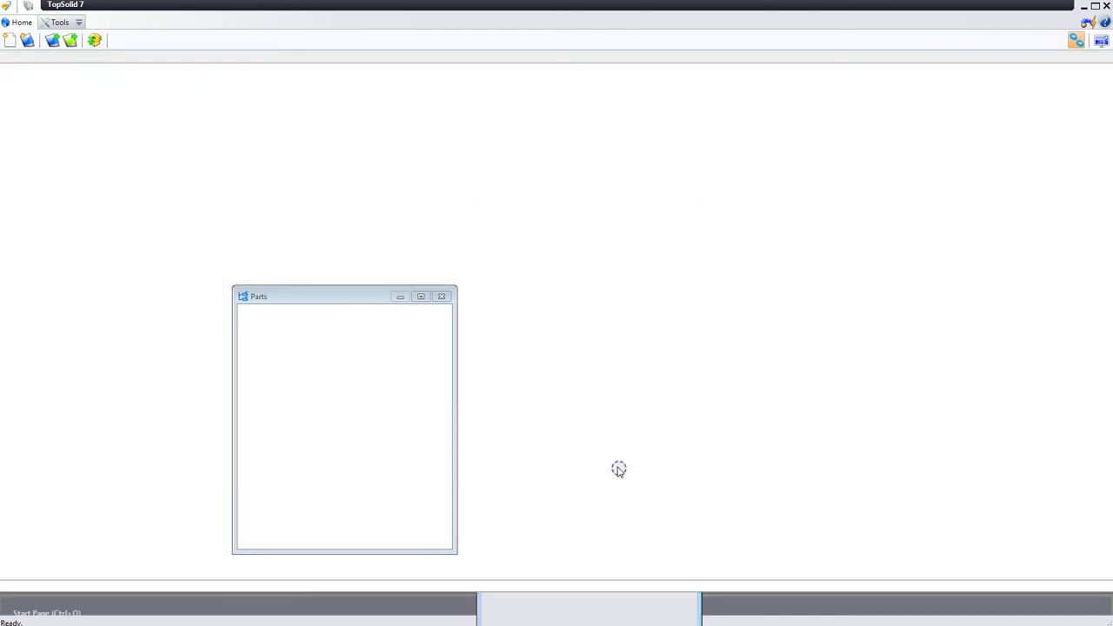
left_click_drag(648, 155, 557, 129)
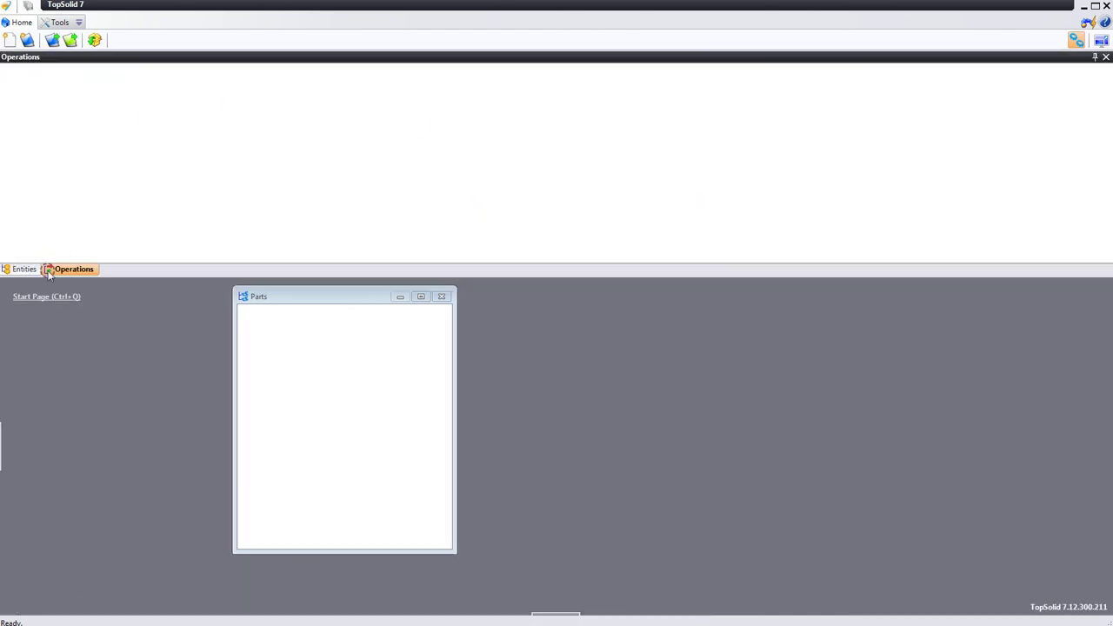
left_click_drag(49, 273, 594, 416)
mouse_move(485, 207)
left_mouse_down()
mouse_move(2, 320)
mouse_move(47, 299)
left_mouse_up()
mouse_move(427, 58)
left_mouse_down()
mouse_move(15, 174)
mouse_move(12, 516)
left_mouse_up()
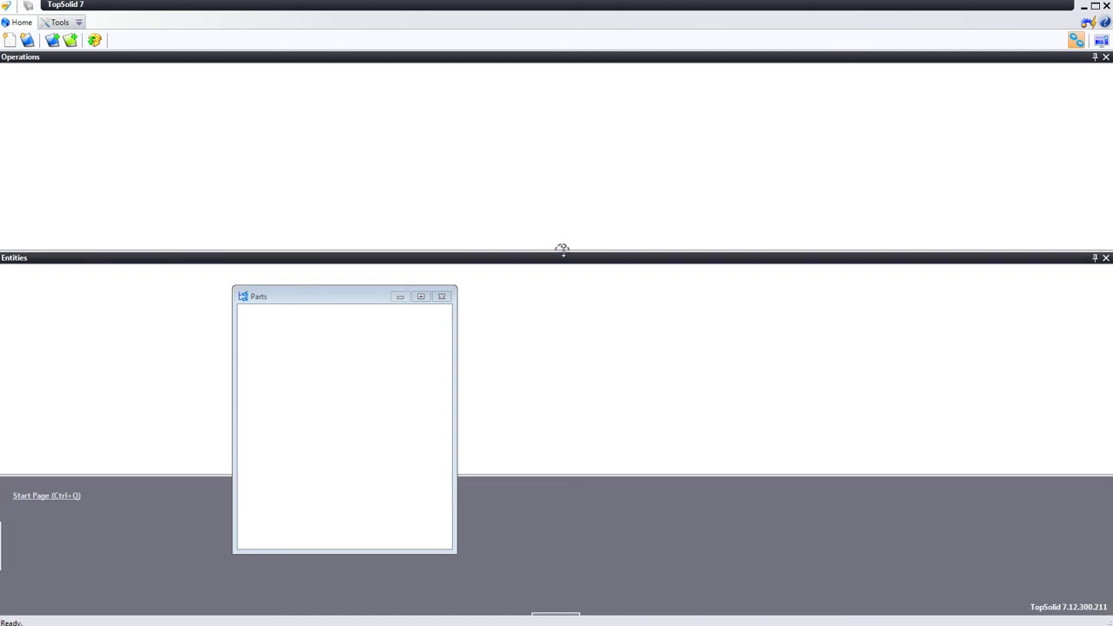
left_click(1105, 259)
left_click_drag(1044, 58, 15, 306)
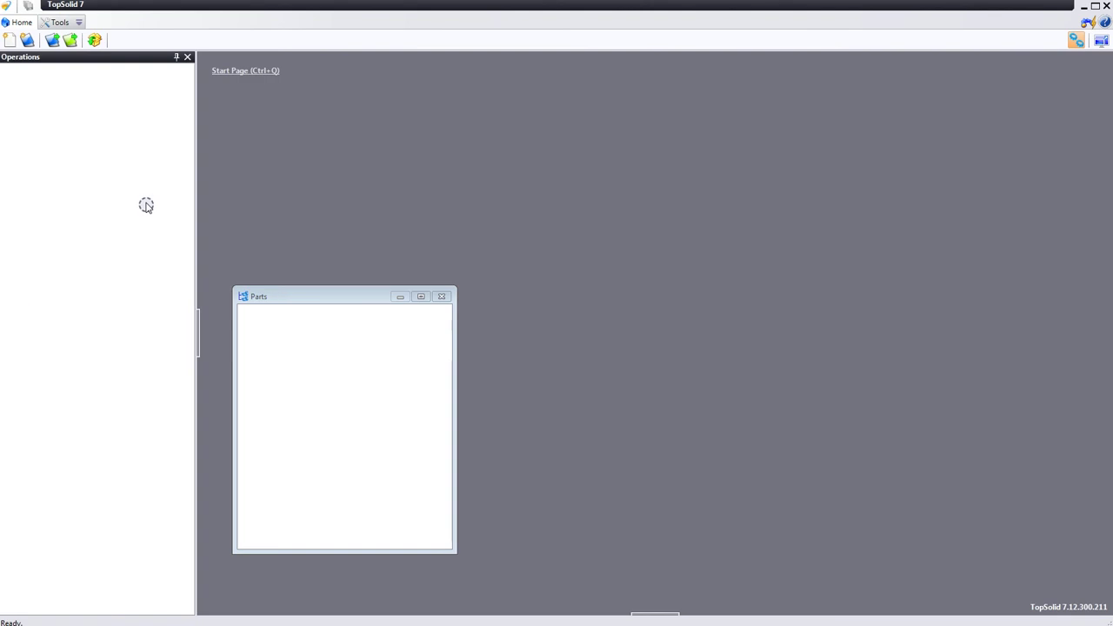
mouse_move(124, 59)
left_mouse_down()
mouse_move(140, 101)
mouse_move(594, 209)
left_mouse_up()
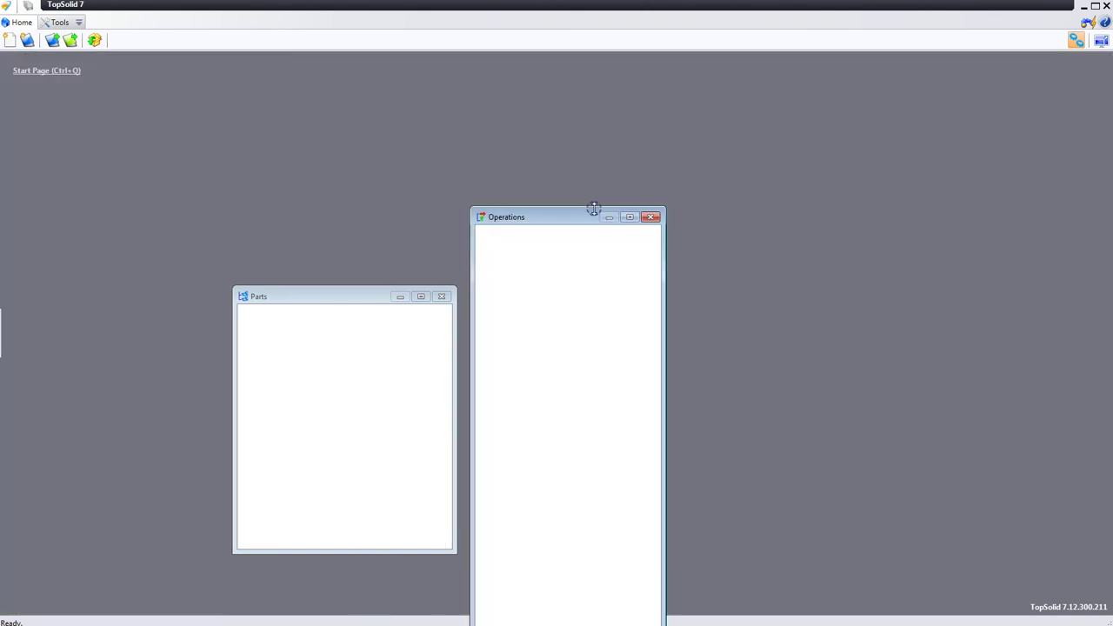
- Reopen Entities via View > Entities, then tab Entities, Operations and Parts in the left column
left_click(7, 5)
mouse_move(29, 35)
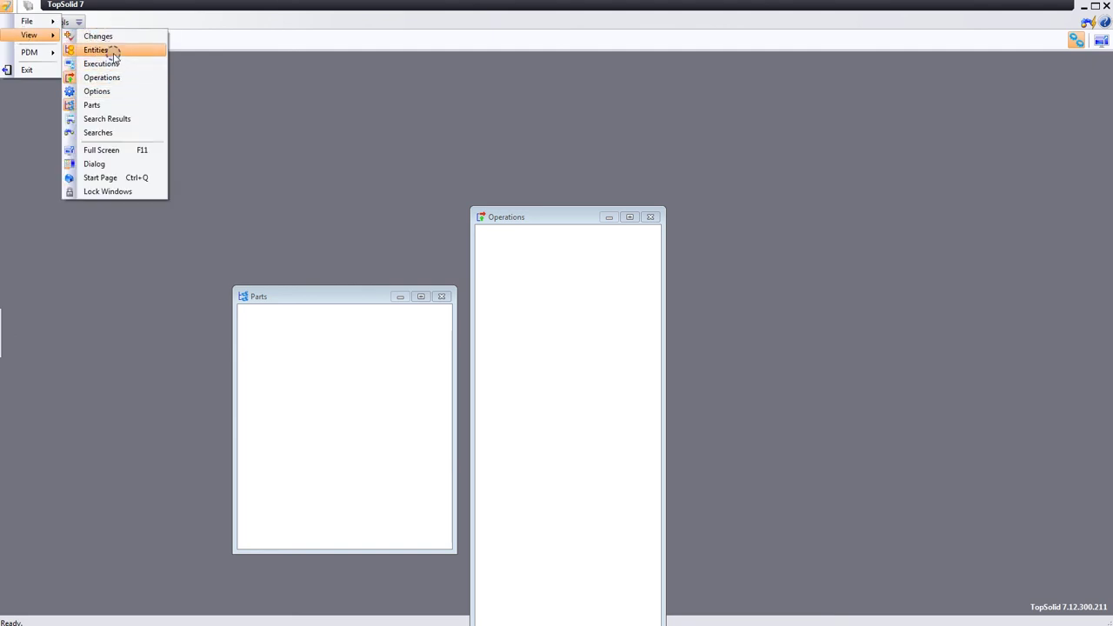
left_click(113, 50)
left_click_drag(98, 58, 8, 323)
mouse_move(172, 90)
left_mouse_down()
mouse_move(712, 299)
mouse_move(38, 300)
left_mouse_up()
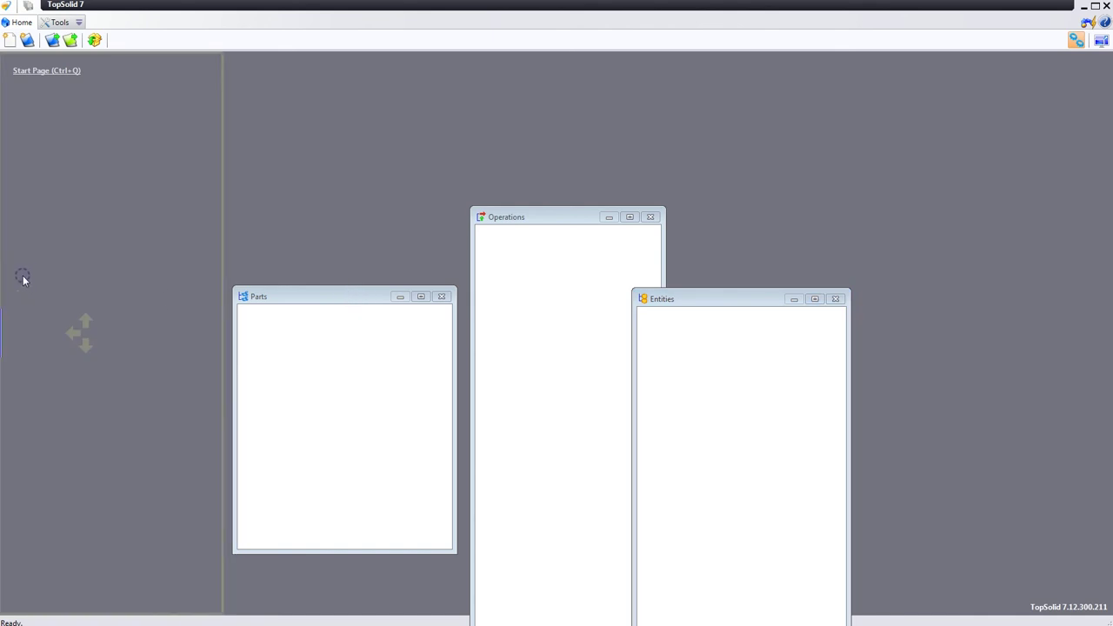
left_click_drag(39, 300, 23, 279)
left_click_drag(552, 219, 444, 304)
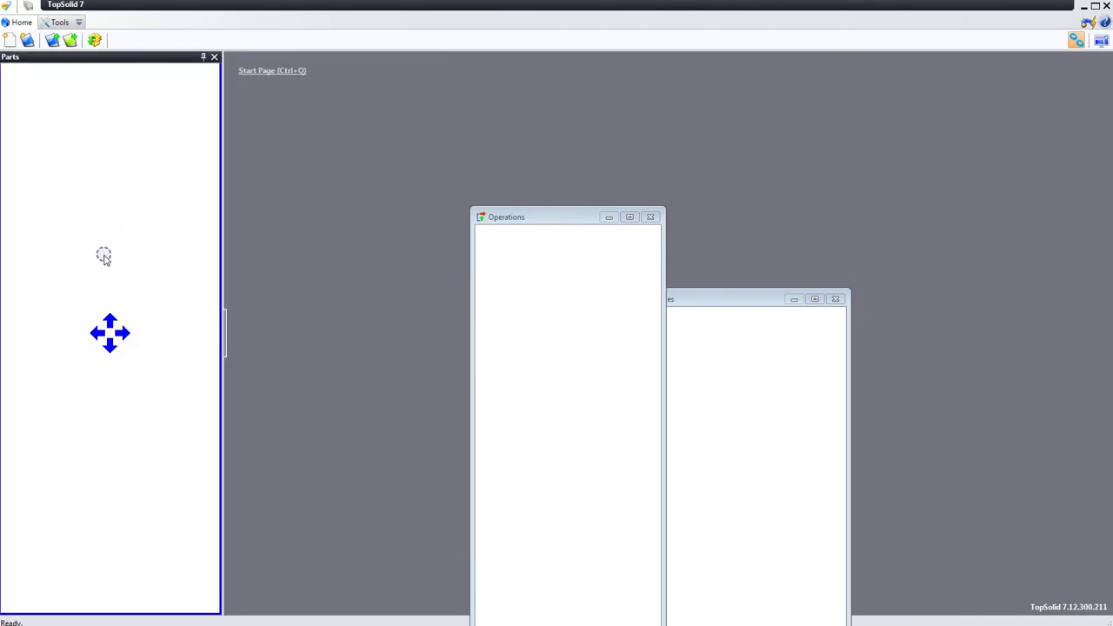
left_click_drag(705, 299, 102, 305)
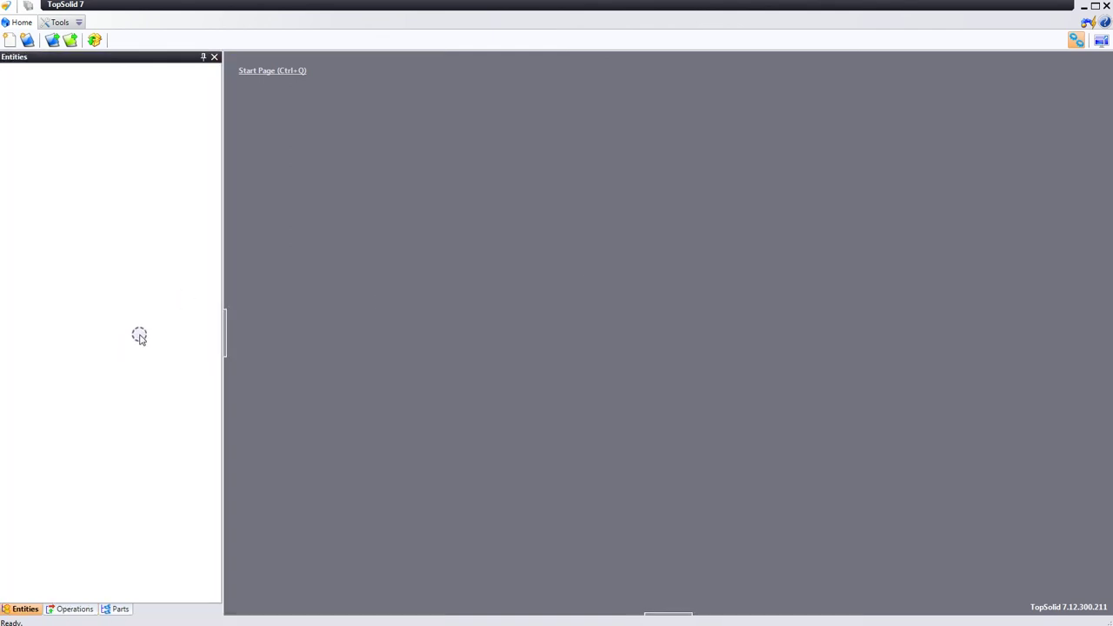
- Check the Parts and Entities tabs, then drag the left column's splitter slightly leftward
left_click(120, 611)
left_click(71, 609)
left_click(15, 609)
left_click_drag(223, 286, 192, 292)
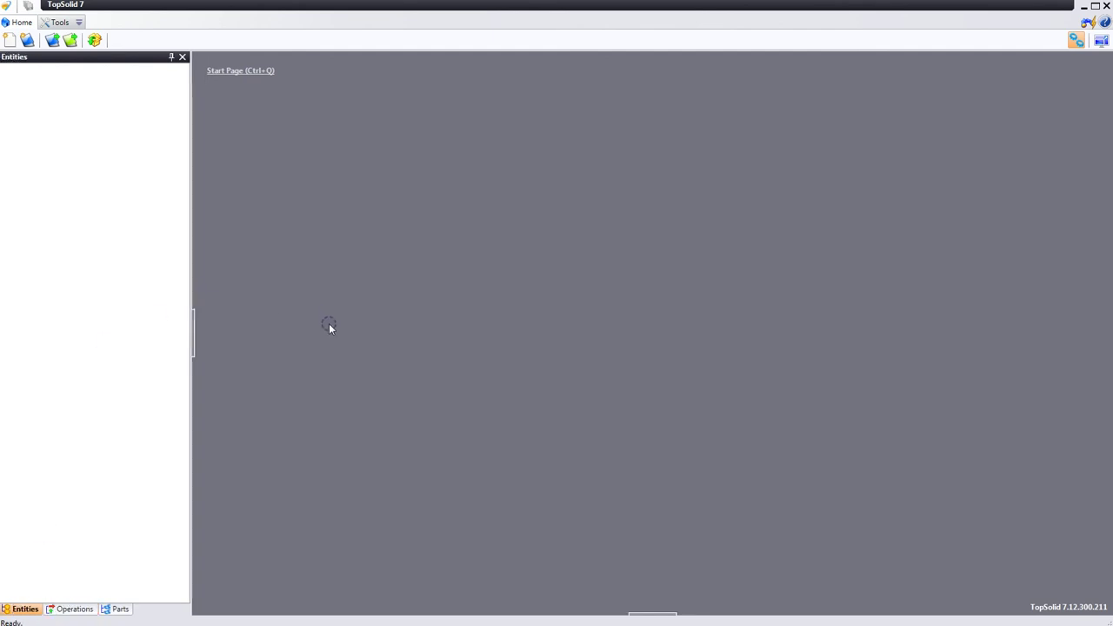